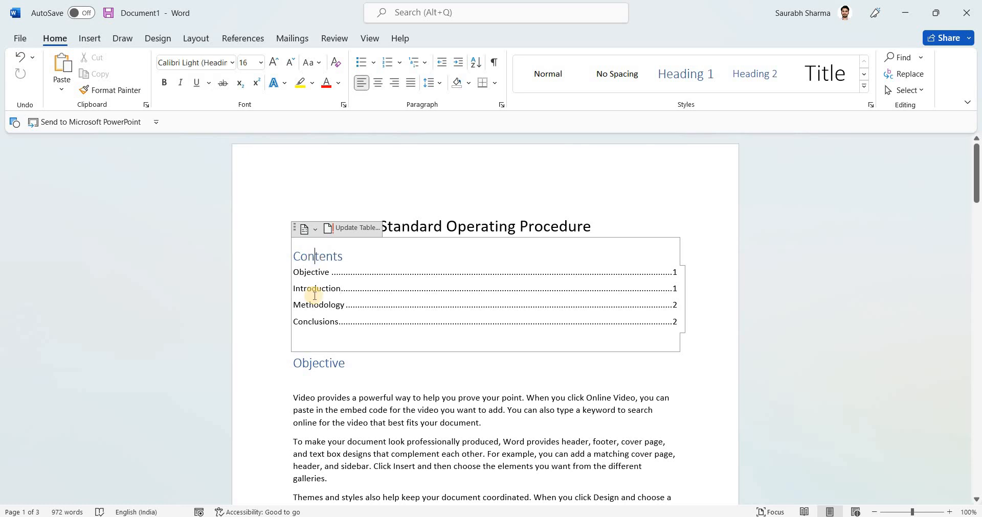
Look through the Standard Operating Procedure document from its table of contents through every section to the end and back
click(327, 390)
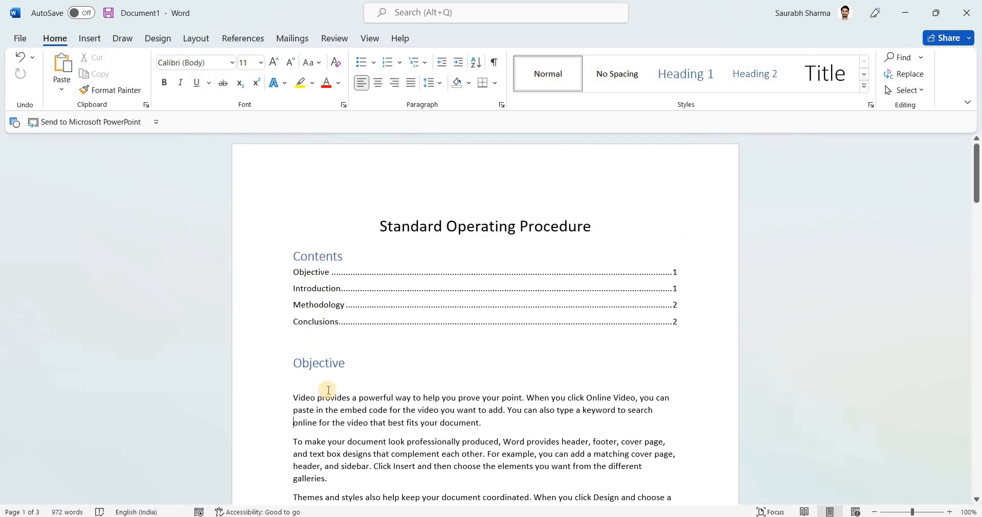
key(Down)
key(Down)
key(Down)
key(Down)
key(Down)
key(Down)
key(Down)
key(Down)
key(Down)
key(Down)
key(Down)
key(Down)
key(Down)
key(Down)
key(Down)
key(Down)
key(Down)
key(Down)
key(Down)
key(Down)
key(Down)
key(Down)
key(Down)
key(Down)
key(Down)
key(Down)
key(Down)
key(Down)
key(Down)
key(Down)
key(Down)
key(Down)
key(Down)
key(Down)
key(Down)
key(Down)
key(Down)
key(Down)
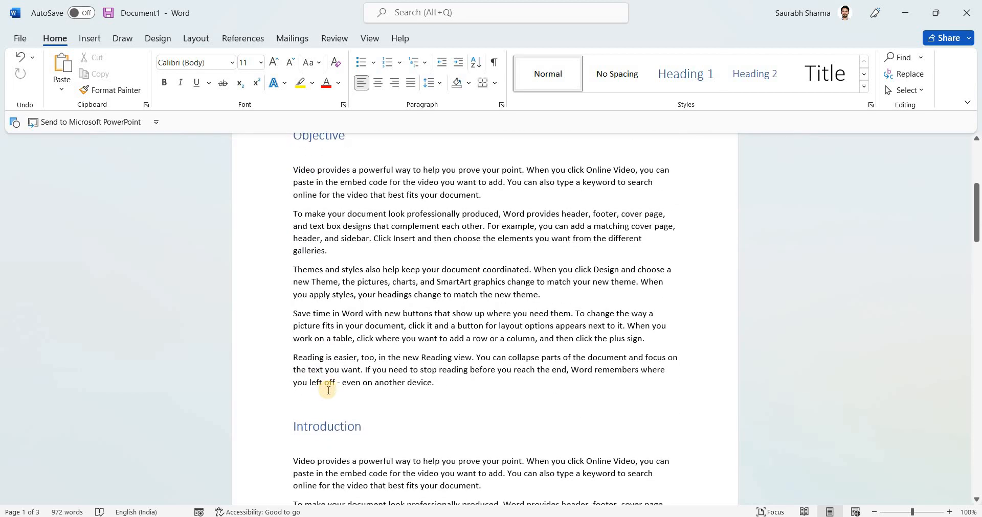
key(Down)
key(Down)
key(Down)
key(Down)
key(Down)
key(Down)
key(Down)
key(Down)
key(Down)
key(Down)
key(Down)
key(Down)
key(Down)
key(Down)
key(Down)
key(Down)
key(Down)
key(Down)
key(Down)
key(Down)
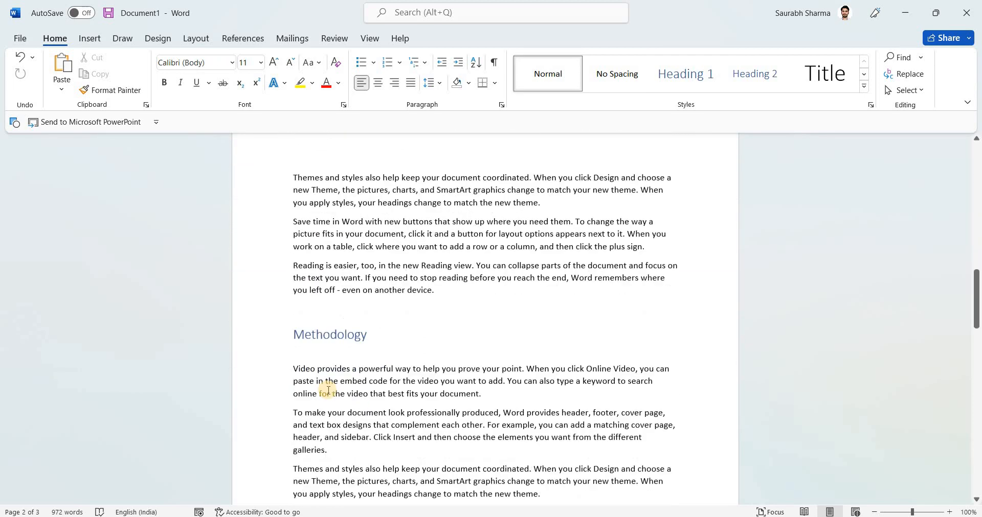
key(Down)
key(Down)
key(Down)
key(Down)
key(Down)
key(Down)
key(Down)
key(Down)
key(Down)
key(Down)
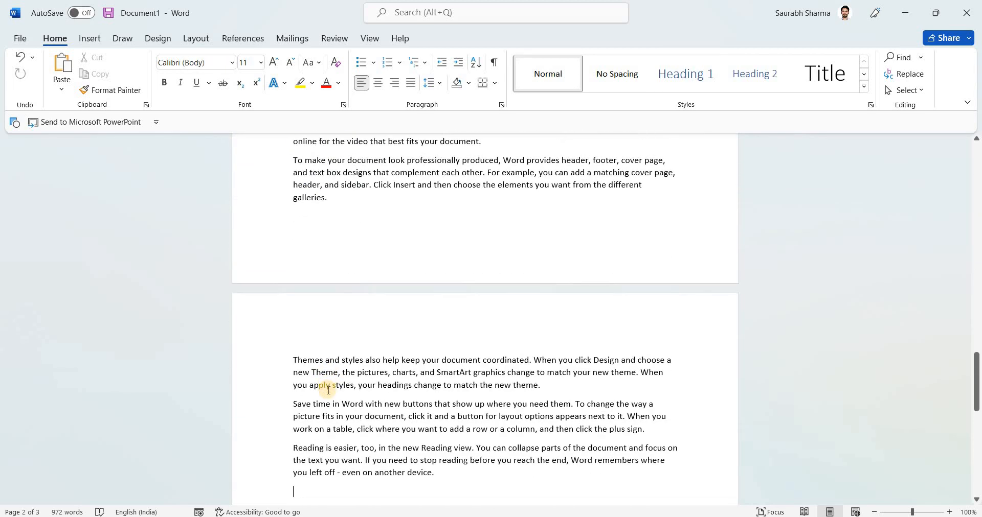
key(Up)
key(Up)
key(Up)
key(Up)
key(Up)
key(Up)
key(Up)
key(Up)
key(Up)
key(Up)
key(Up)
key(Up)
key(Up)
key(Up)
key(Up)
key(Up)
key(Up)
key(Up)
key(Up)
key(Up)
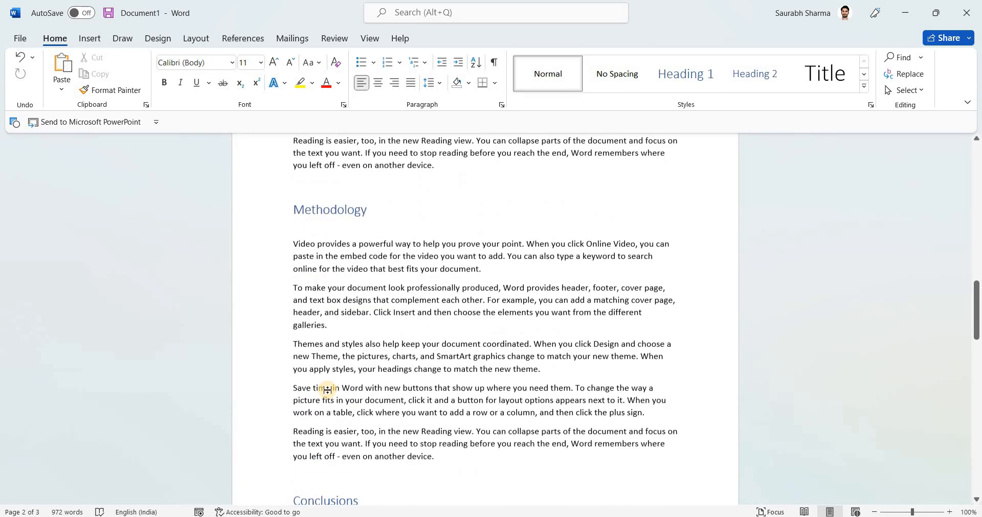
key(Up)
key(Up)
key(Up)
key(Up)
key(Up)
key(Up)
key(Up)
key(Up)
key(Up)
key(Up)
key(Up)
key(Up)
key(Up)
key(Up)
key(Up)
key(Up)
key(Up)
key(Up)
key(Up)
key(Up)
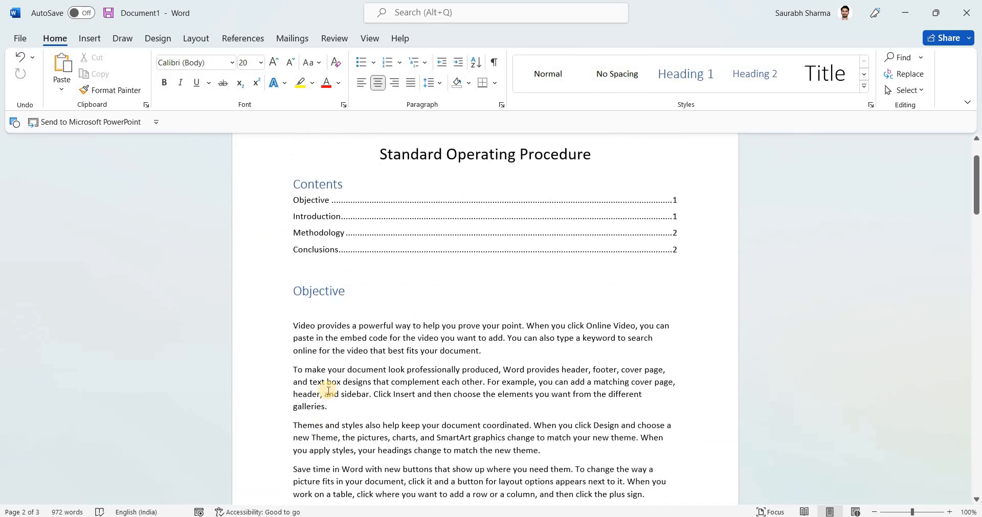
click(443, 235)
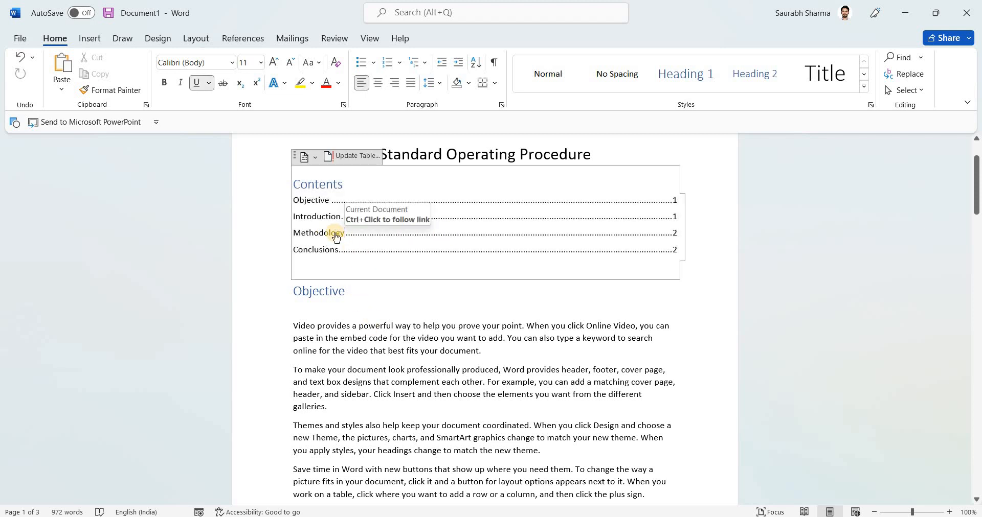
key(ctrl+Return)
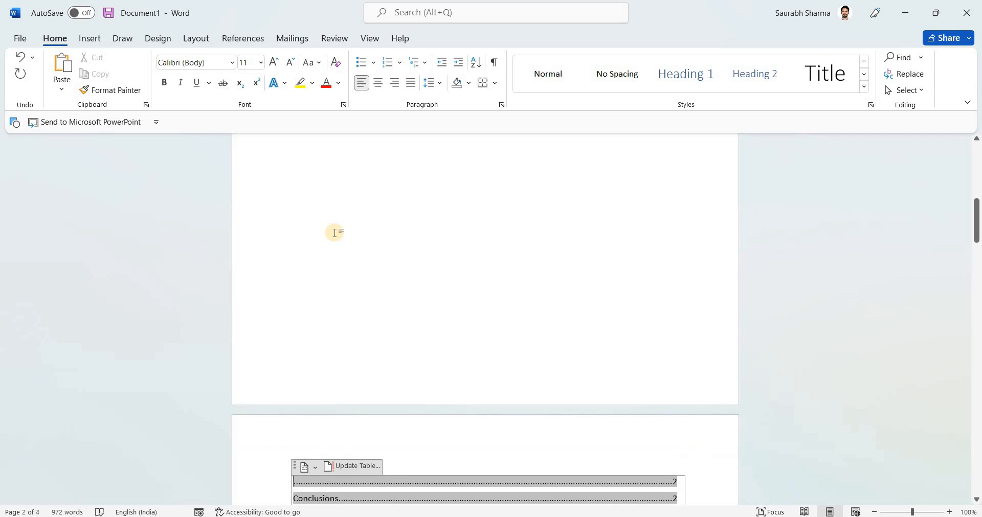
scroll(335, 233, up, 5)
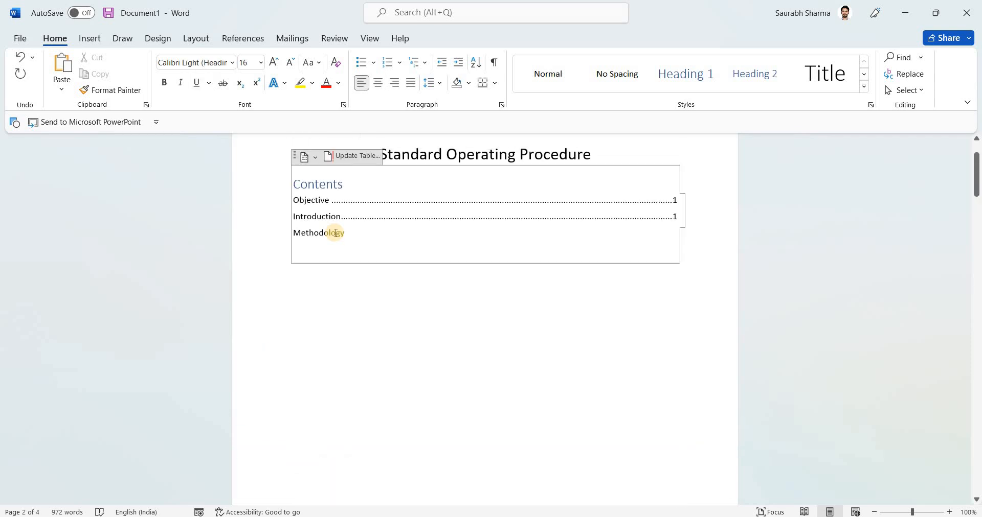
ctrl+click(335, 233)
key(ctrl+z)
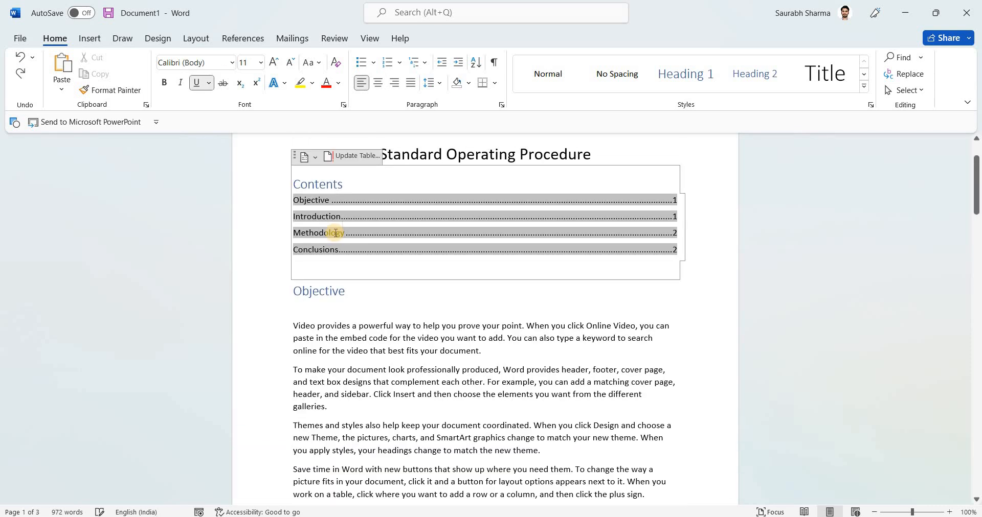
key(ctrl+Home)
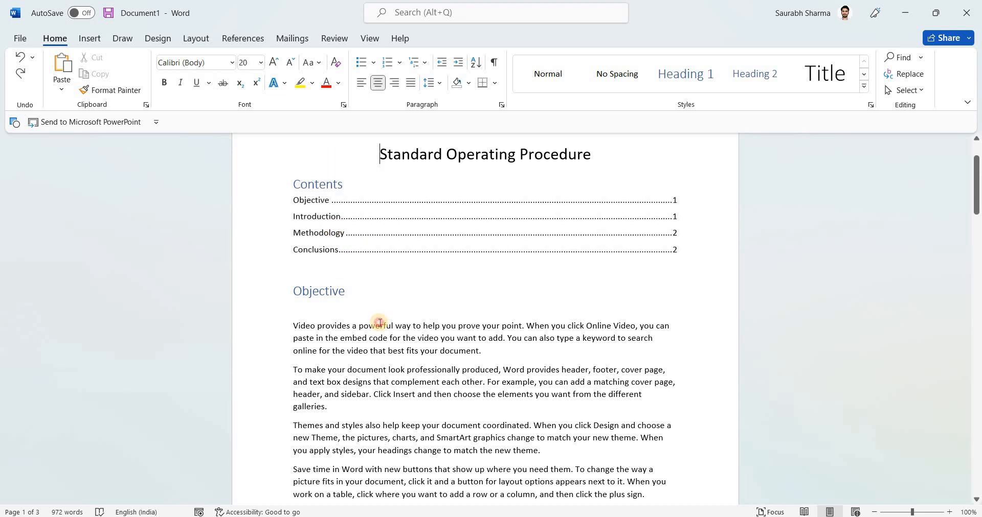
click(380, 323)
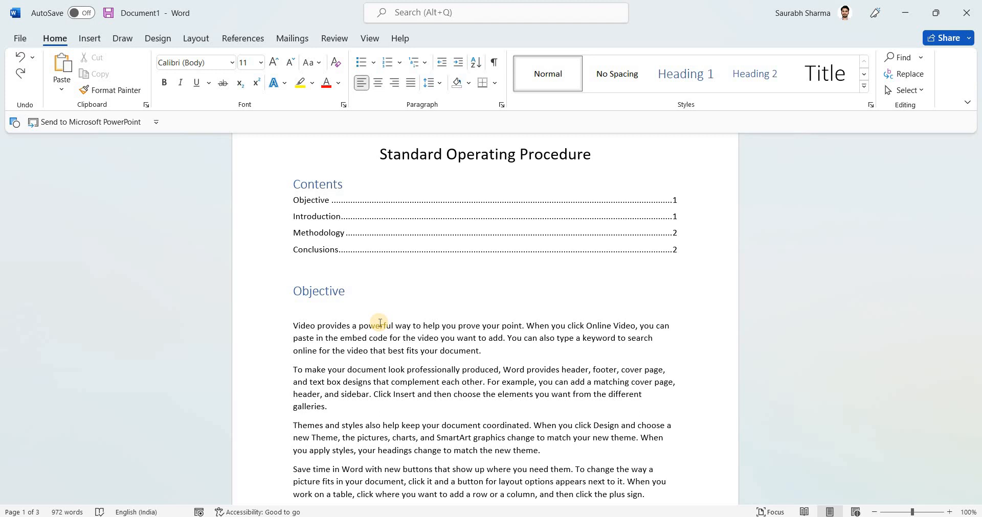
Create a new blank document in a maximized window and enter the title "My Document" with empty lines below it
key(ctrl+n)
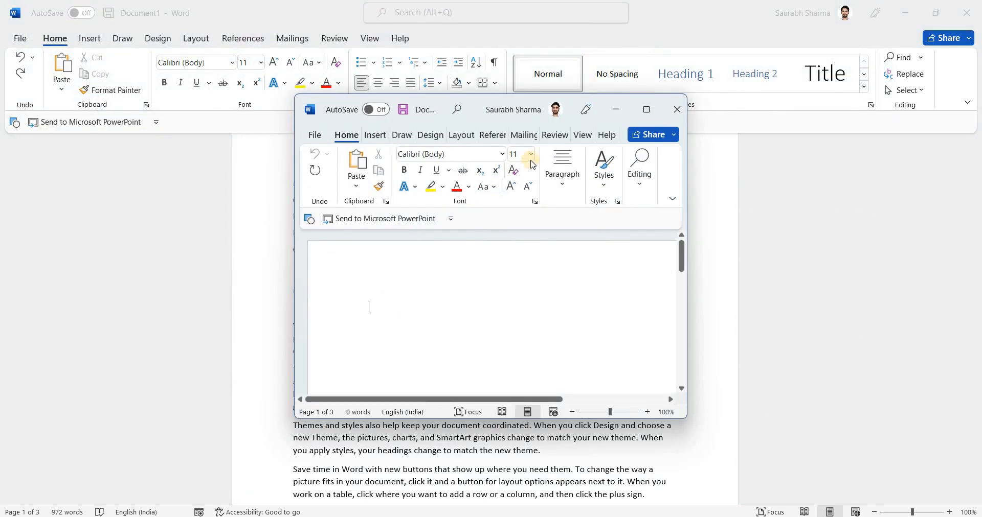
click(645, 110)
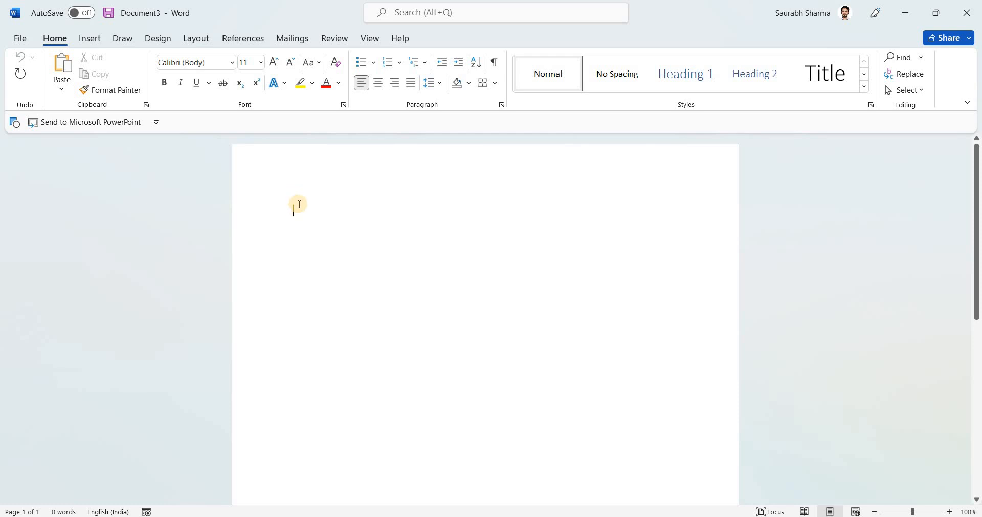
key(Return)
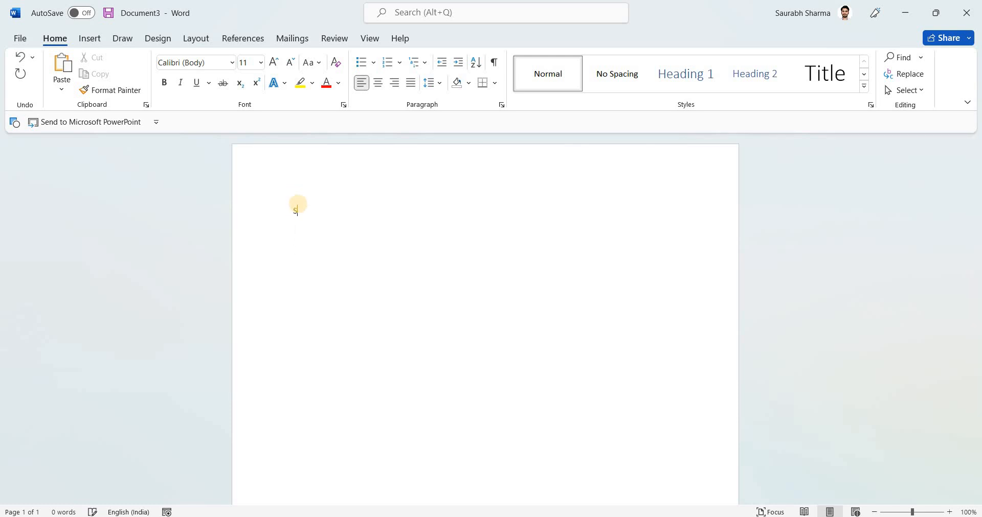
double_click(299, 206)
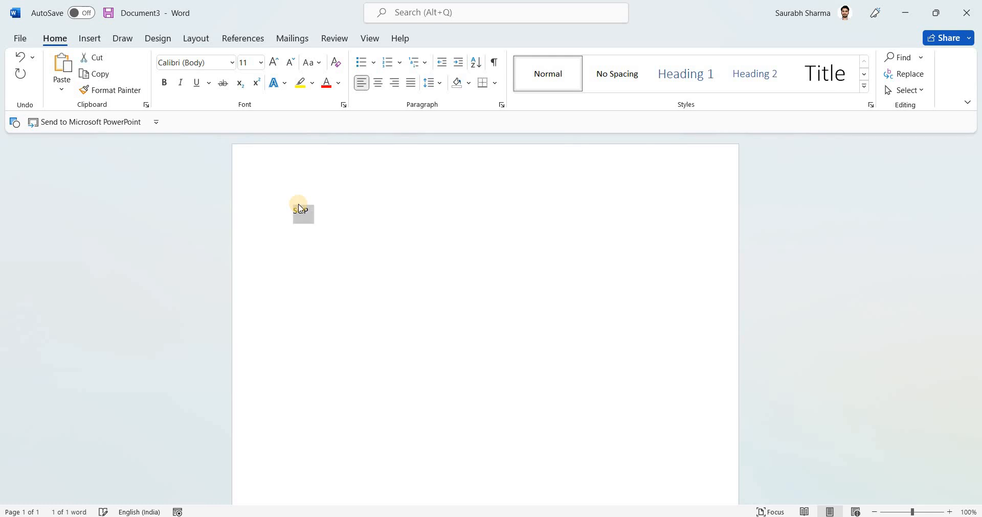
text(My)
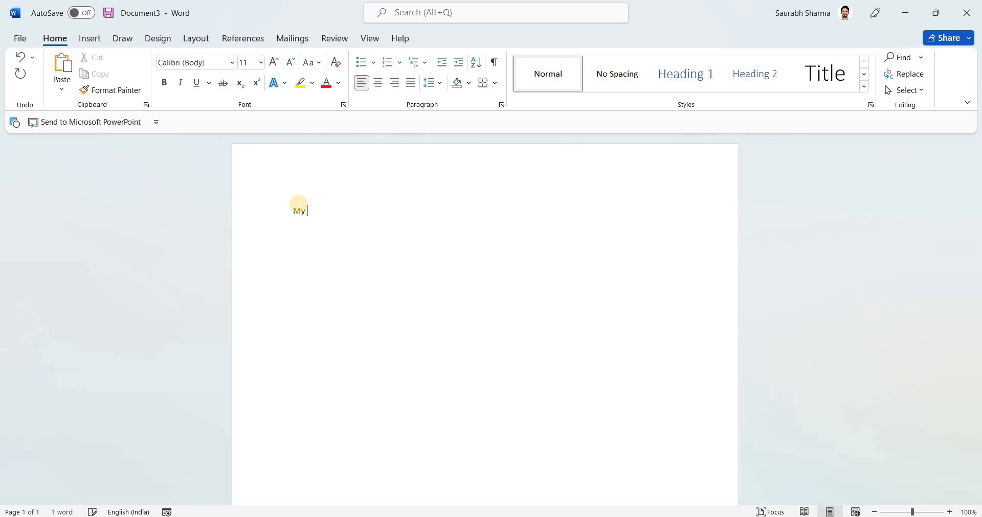
text( Document)
Set the font size of the "My Document" title and the empty lines below it to 25 and centre them
key(ctrl+a)
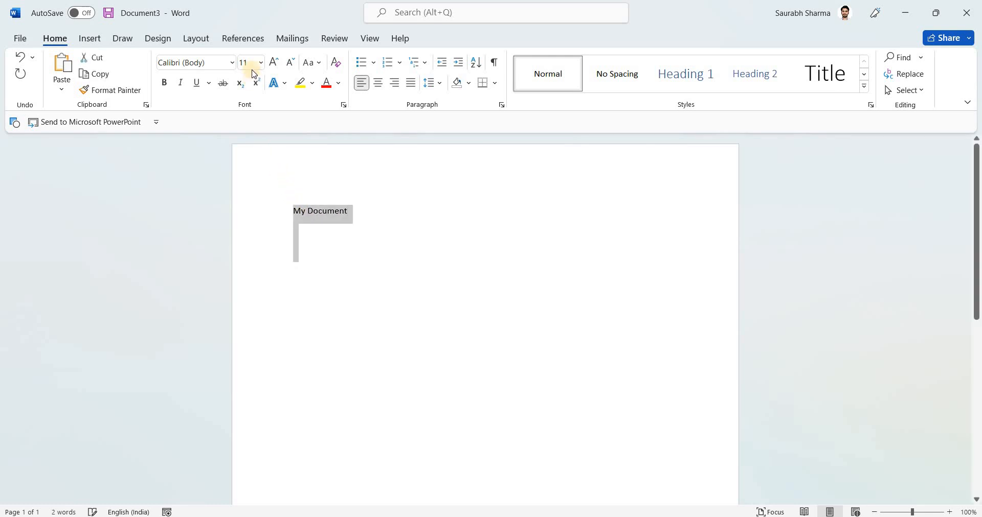
click(244, 64)
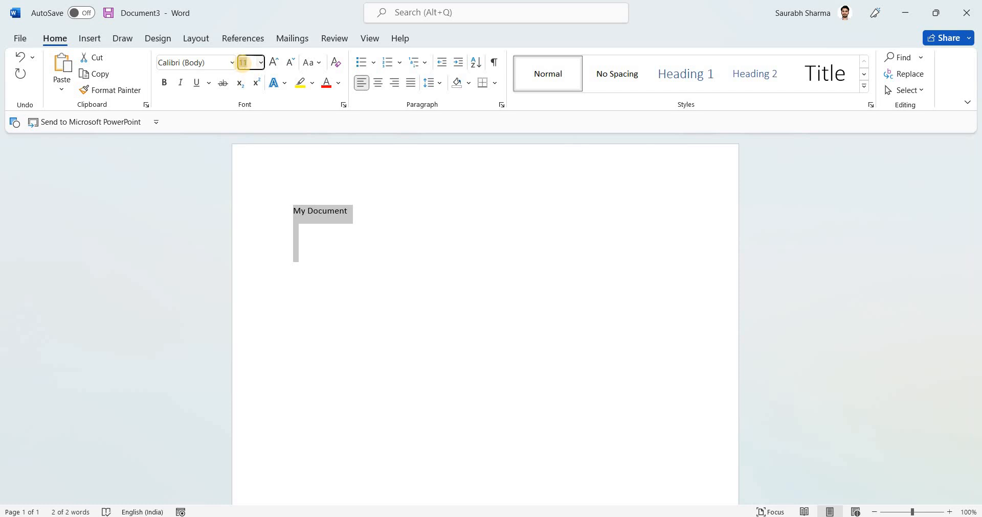
text(25)
key(Return)
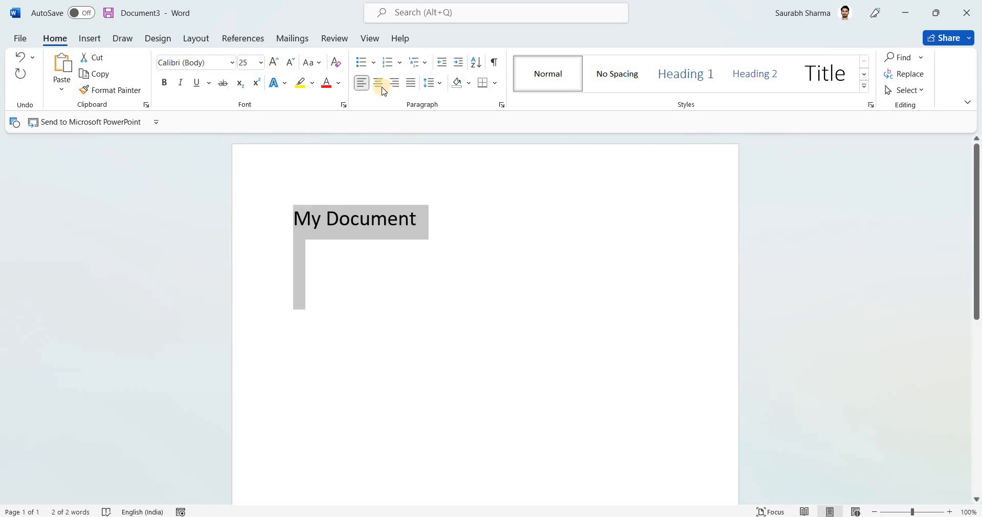
click(379, 83)
Add an "Introduction" heading in the Heading 1 style on the last empty line below the title
key(Down)
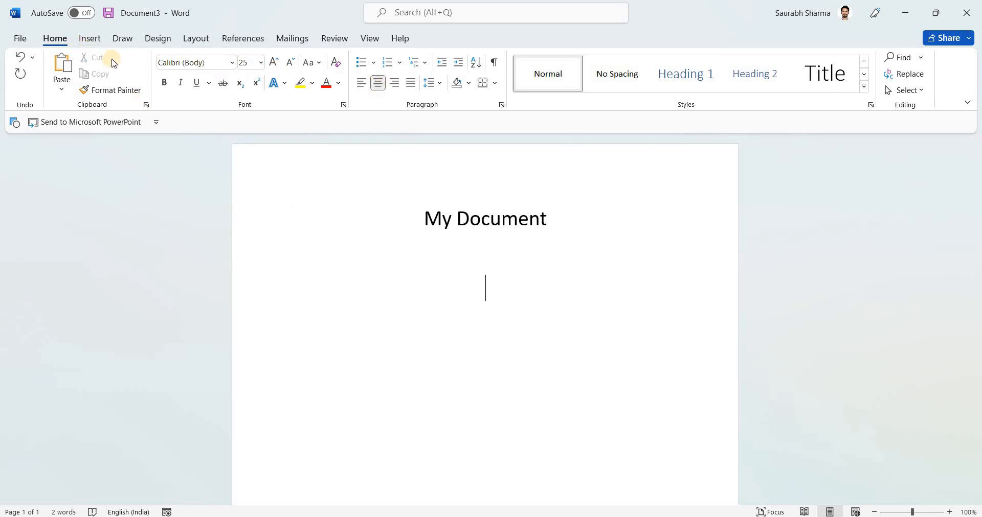
click(700, 85)
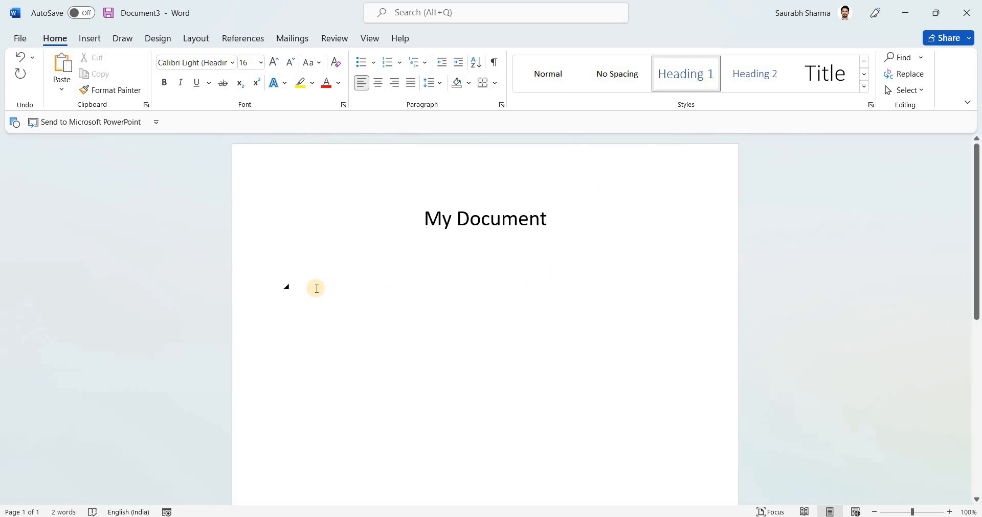
text(In)
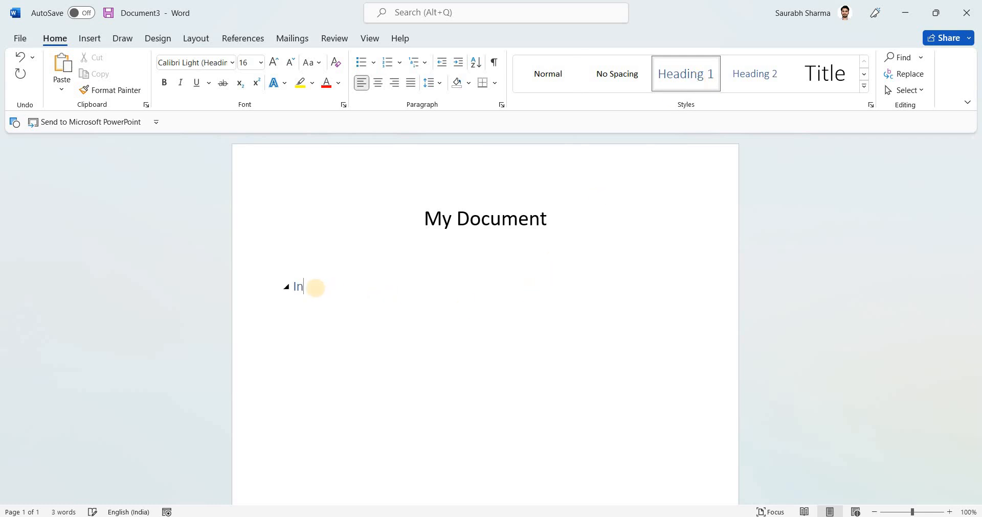
text(troduction)
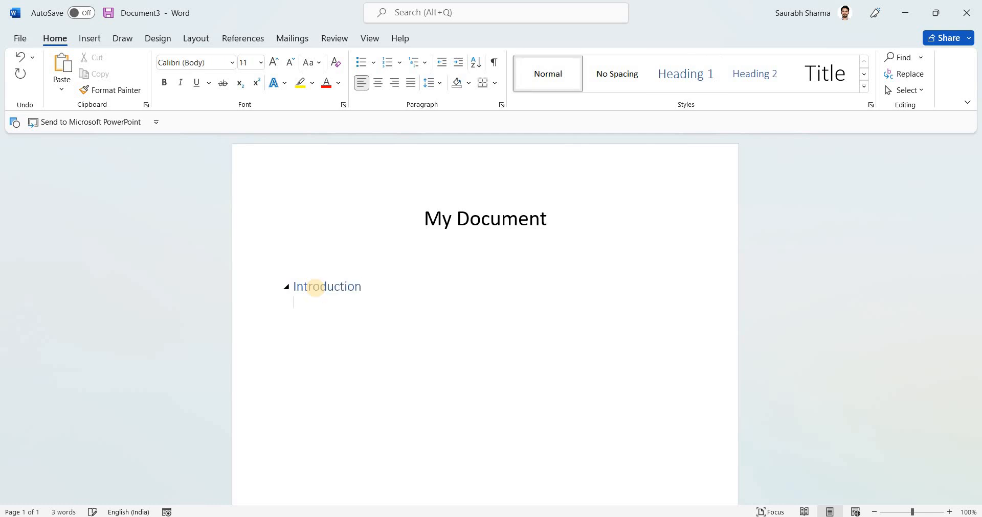
Fill the Introduction section with five paragraphs of sample text and add a line reading "Objective" below them
key(Up)
key(Down)
key(Return)
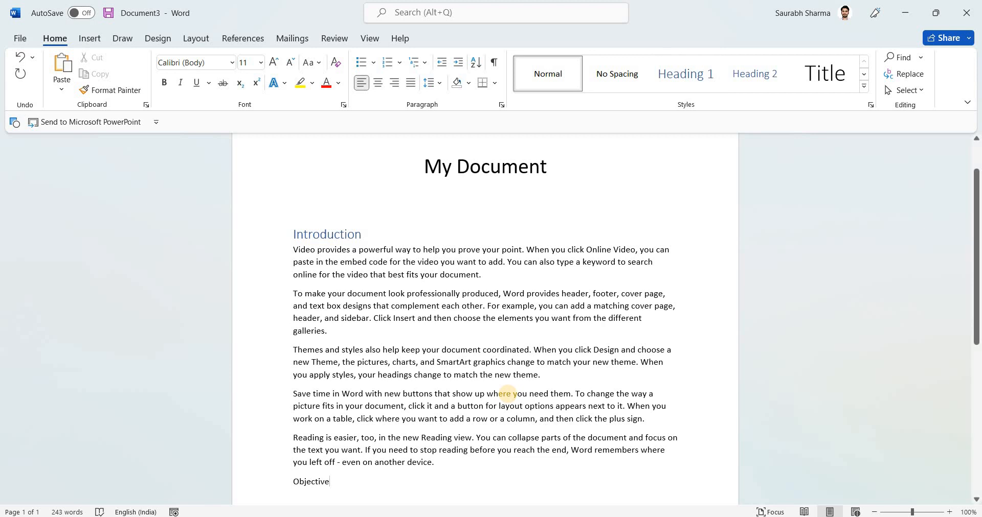
key(Return)
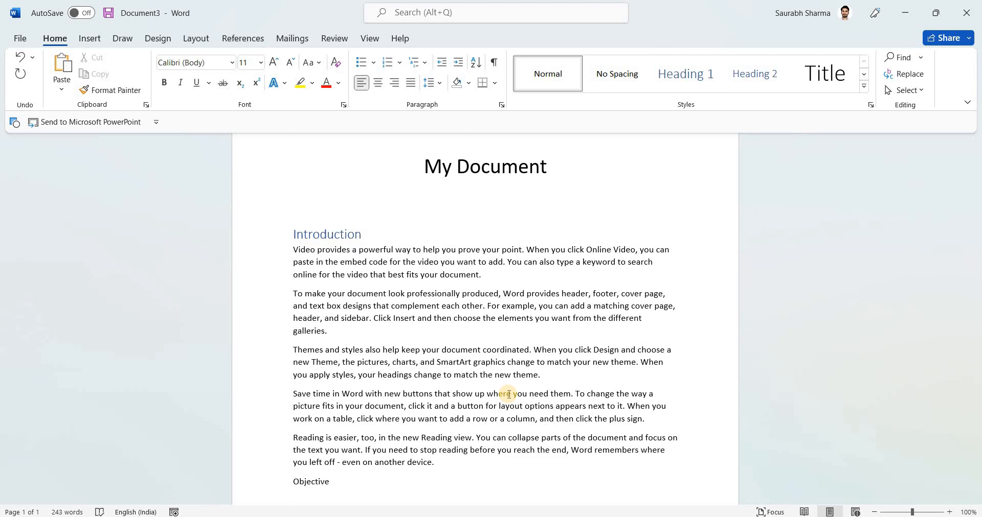
Mark the "Objective" line below the sample text as a Level 1 entry for the table of contents
key(shift+Up)
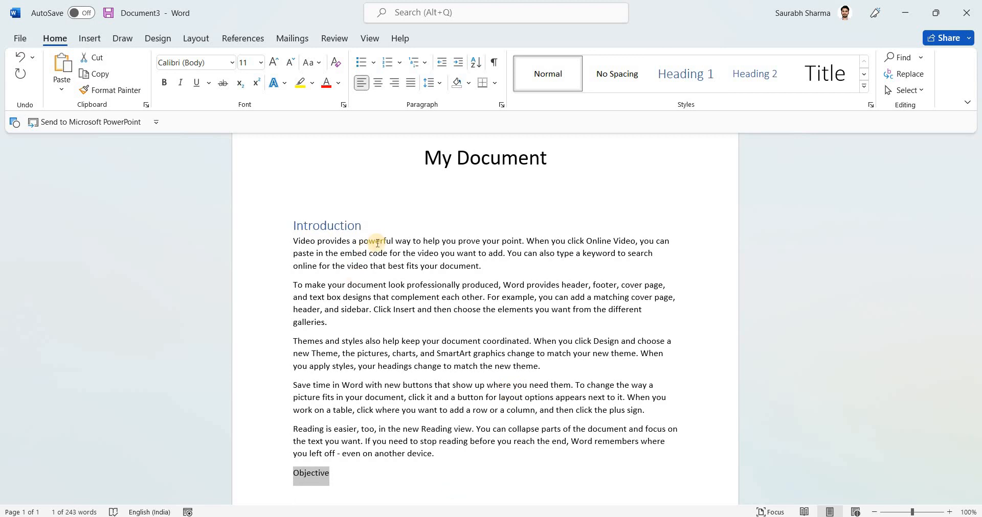
click(249, 39)
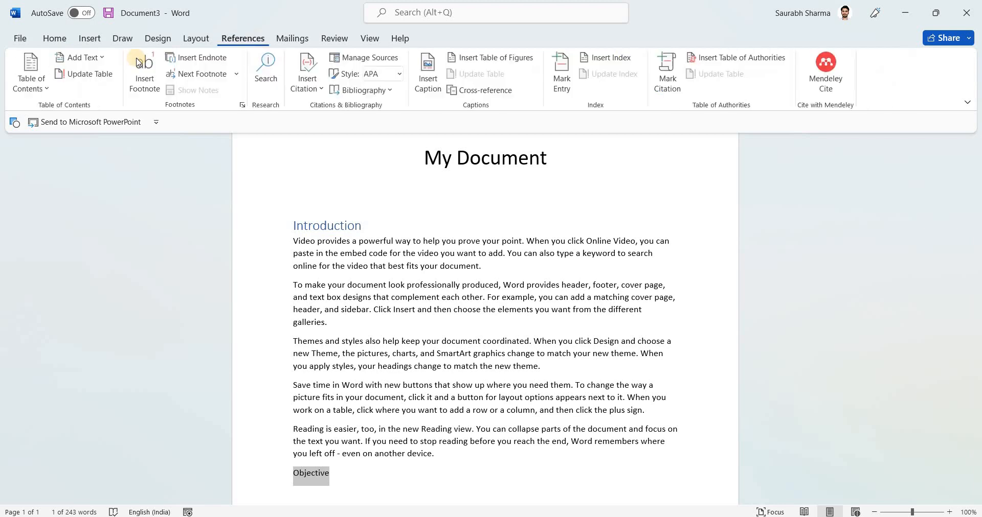
click(89, 59)
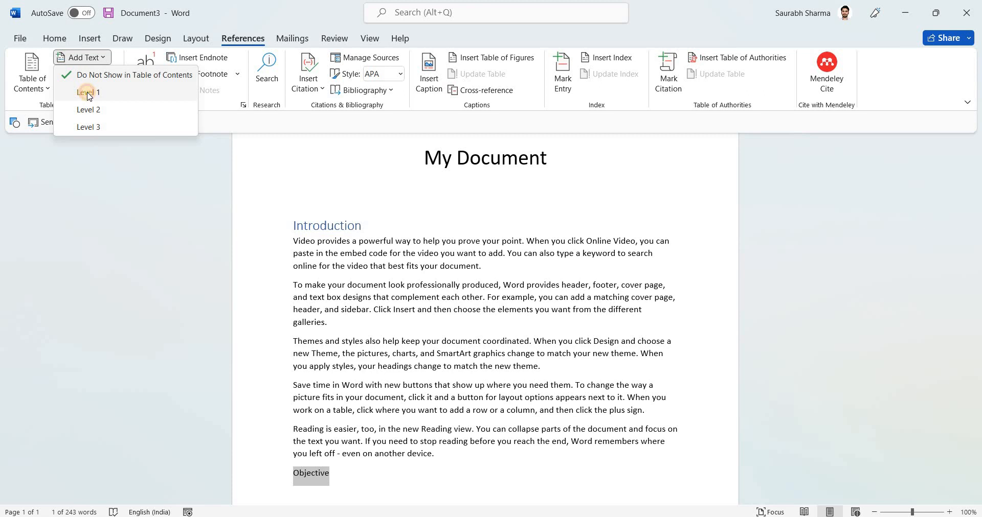
click(88, 94)
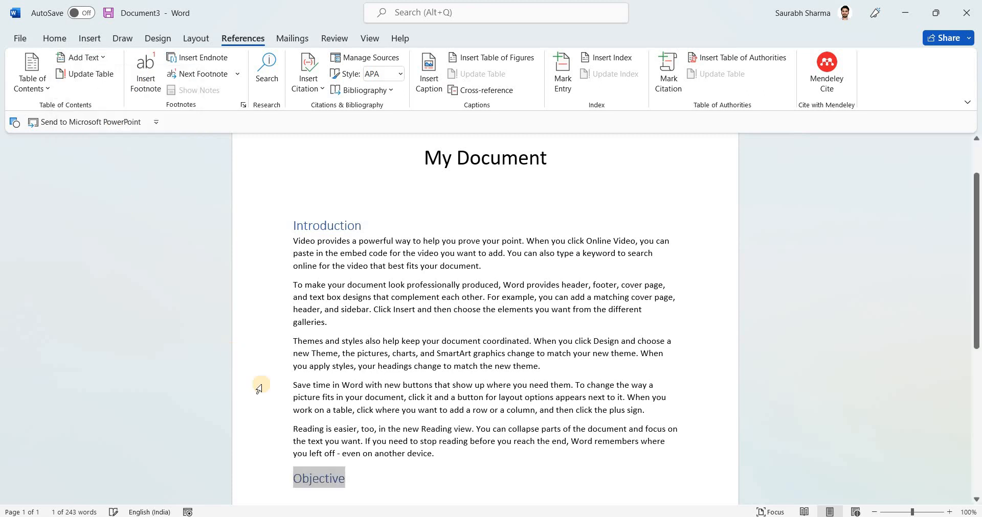
click(316, 484)
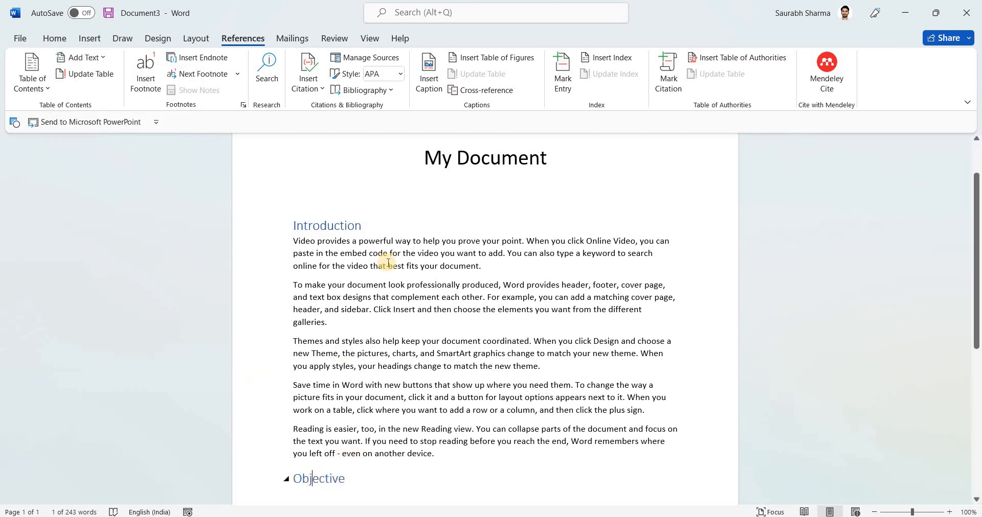
Insert the Automatic Table 1 table of contents on the empty line between the title and the Introduction heading
click(395, 188)
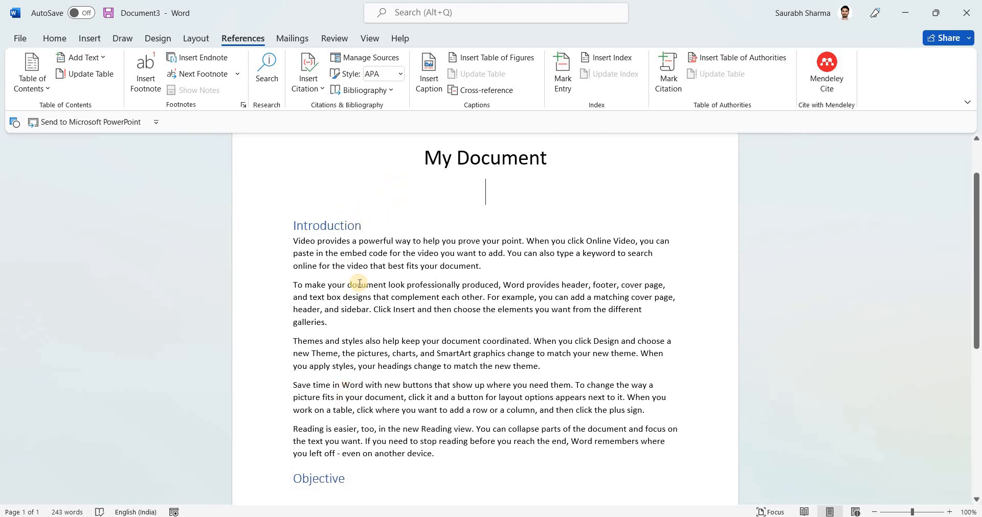
click(47, 87)
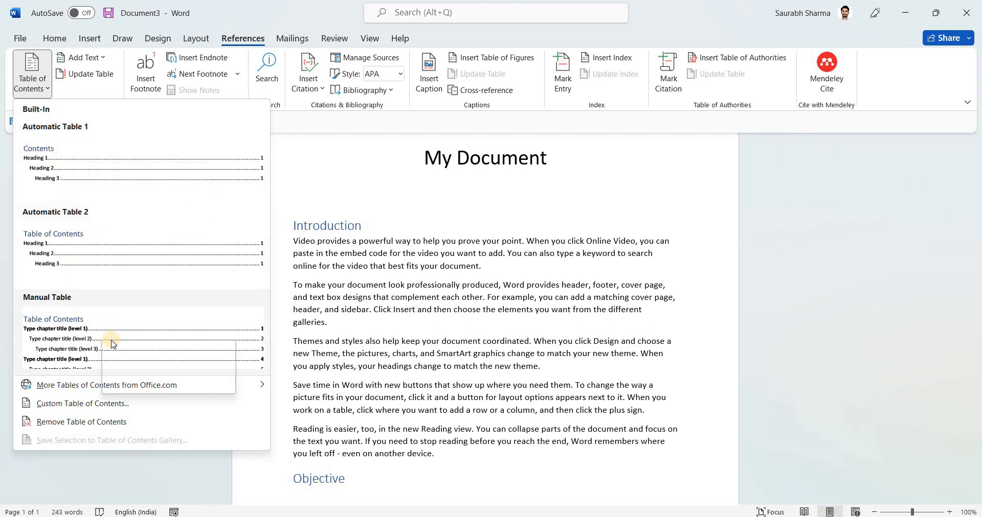
mouse_move(133, 391)
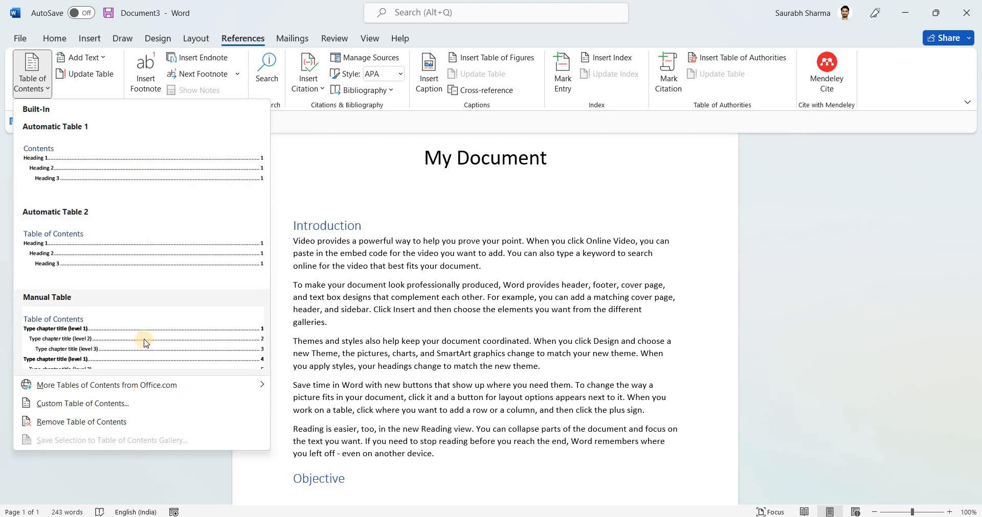
click(146, 184)
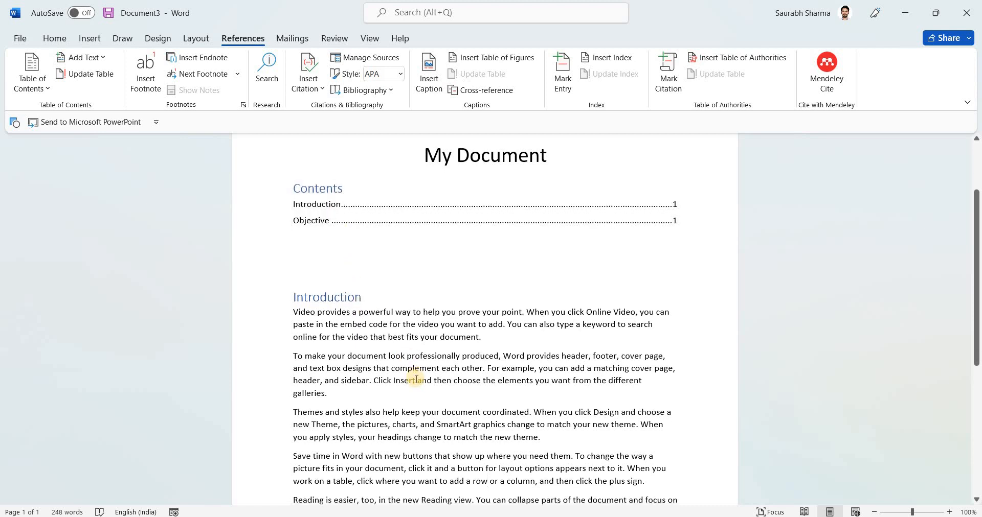
Fill the Objective section with five paragraphs of sample text and add a line reading "Methods" below them
key(ctrl+End)
text(=)
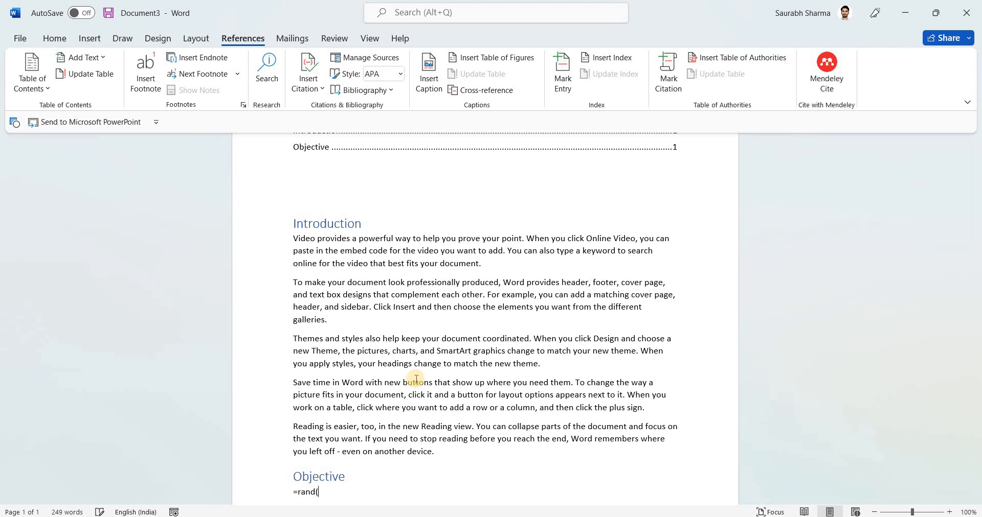
text(rand())
key(Return)
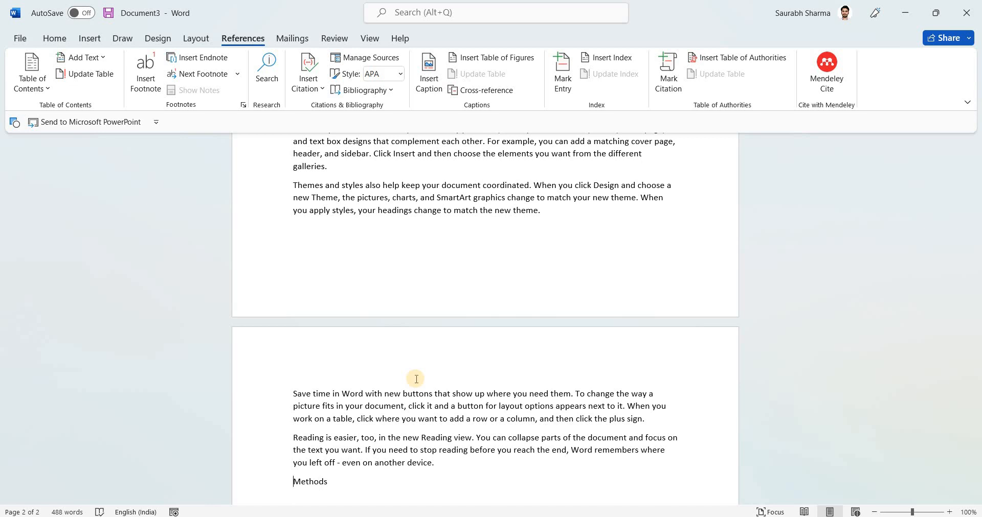
Mark the "Methods" line below the sample text as a Level 1 entry for the table of contents
key(shift+End)
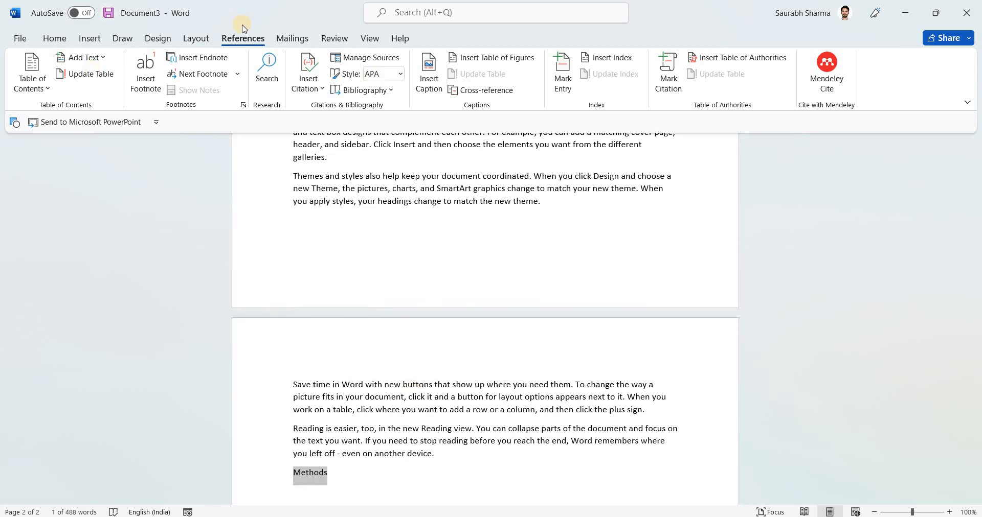
click(93, 60)
click(91, 93)
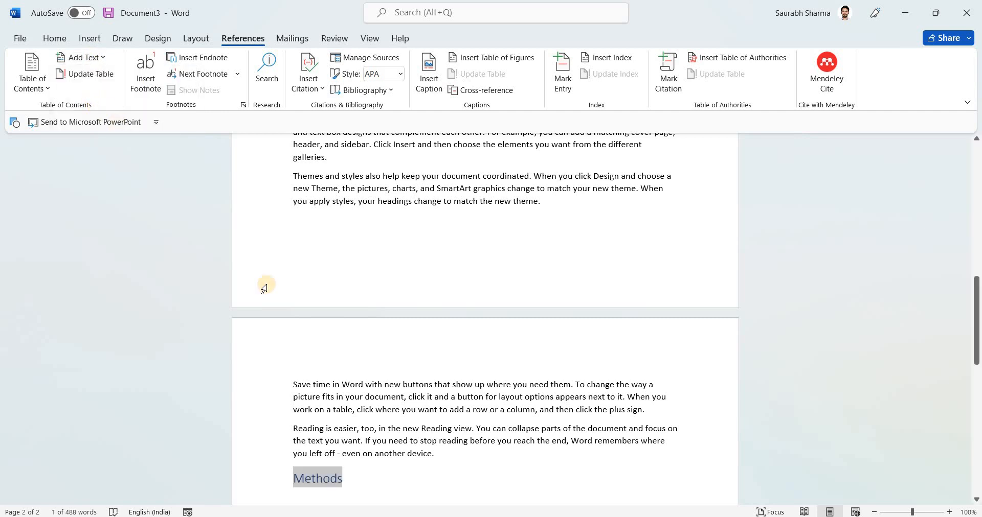
click(394, 363)
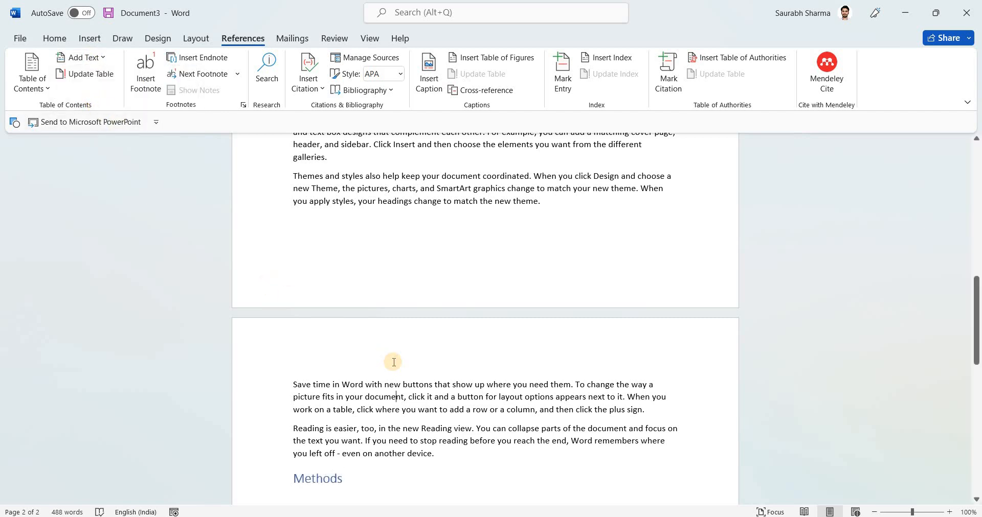
Update the entire table of contents to include the Methods heading
scroll(394, 362, up, 15)
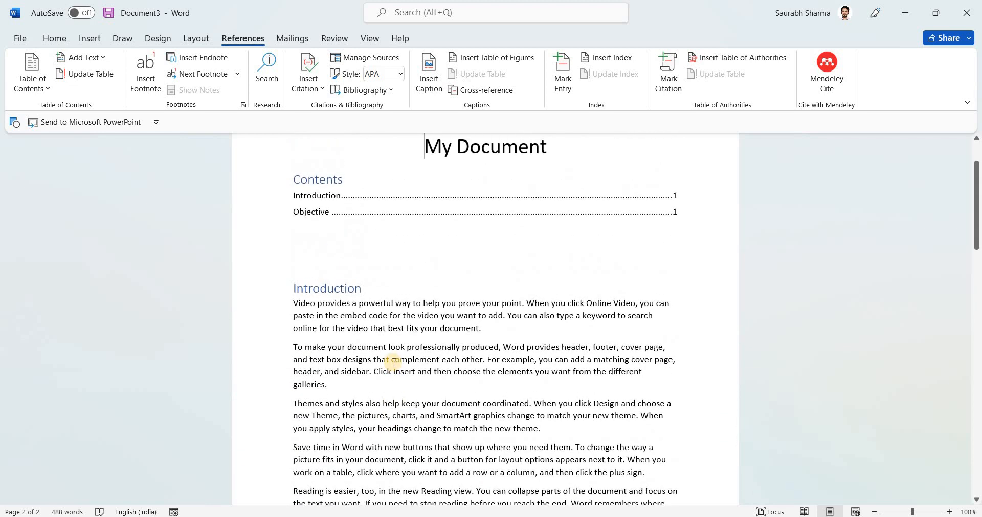
click(342, 197)
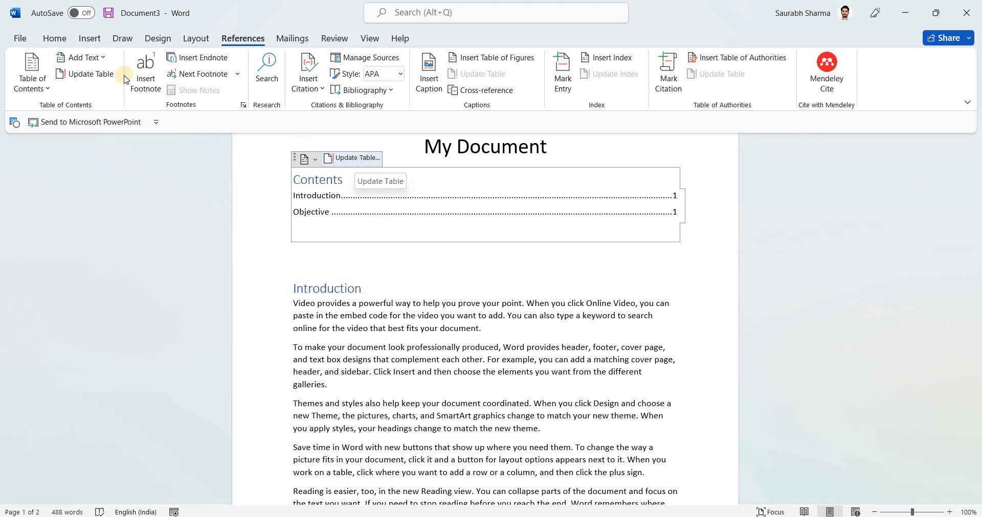
click(83, 77)
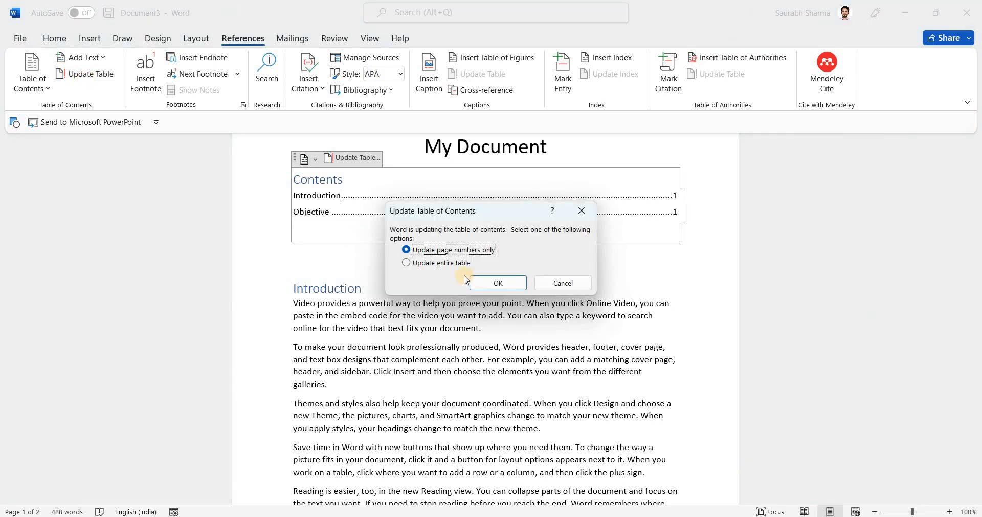
click(450, 264)
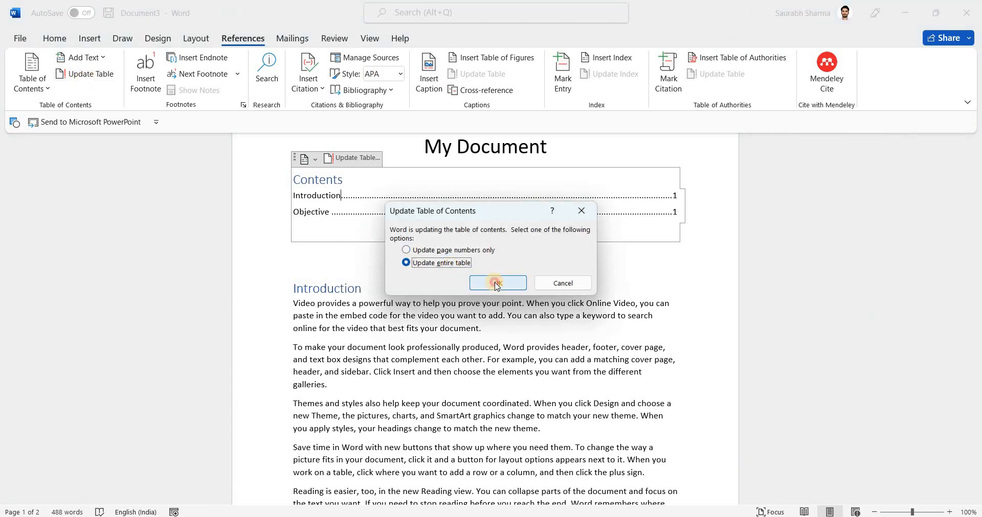
click(498, 283)
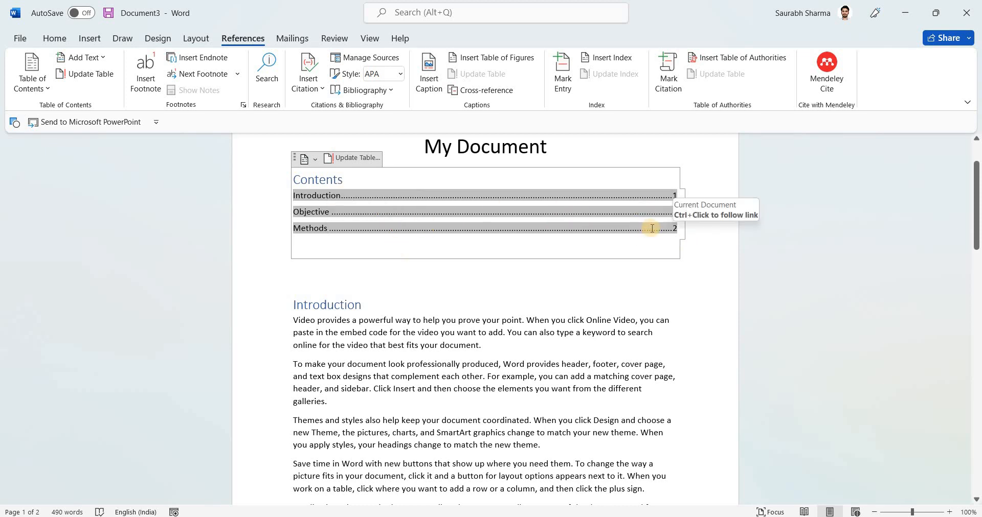
click(510, 372)
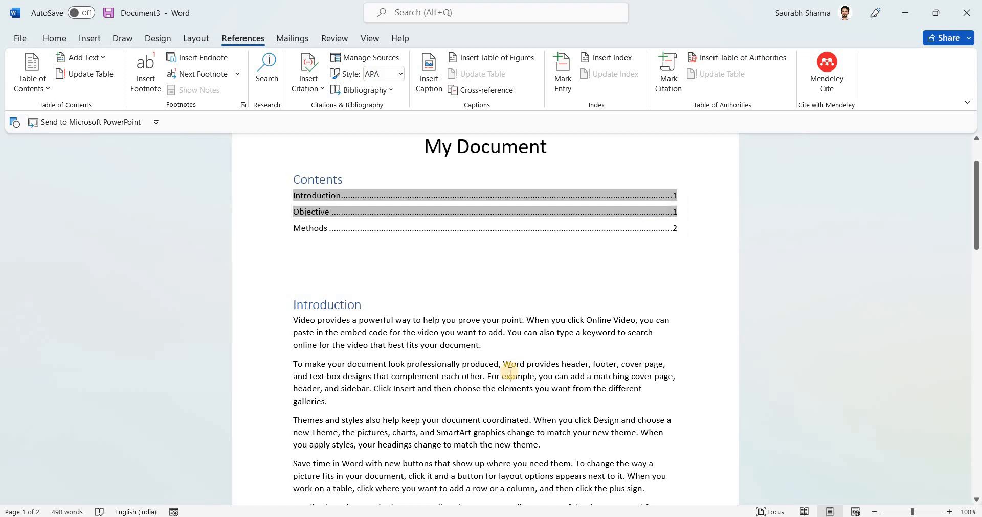
Fill the Methods section at the end of the document with five paragraphs of sample text
scroll(510, 372, down, 10)
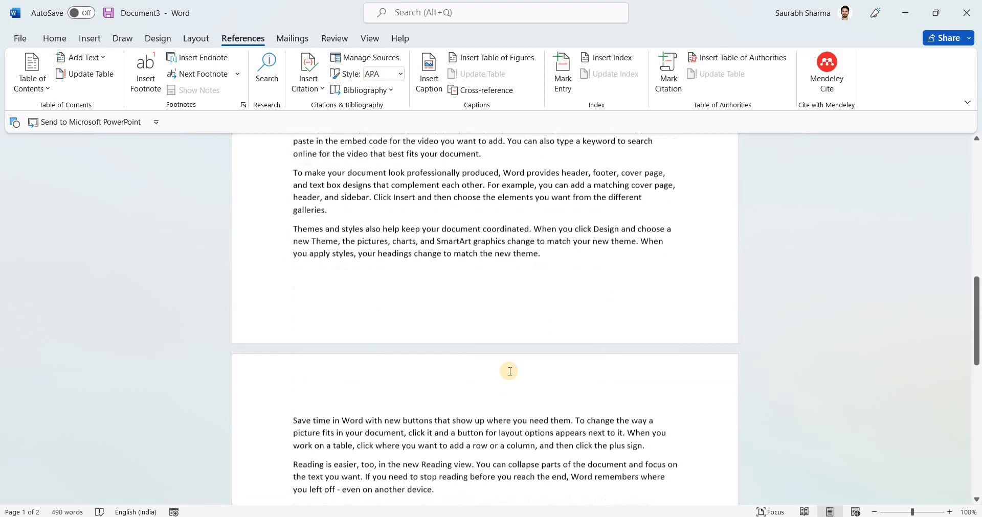
key(ctrl+End)
text(=r)
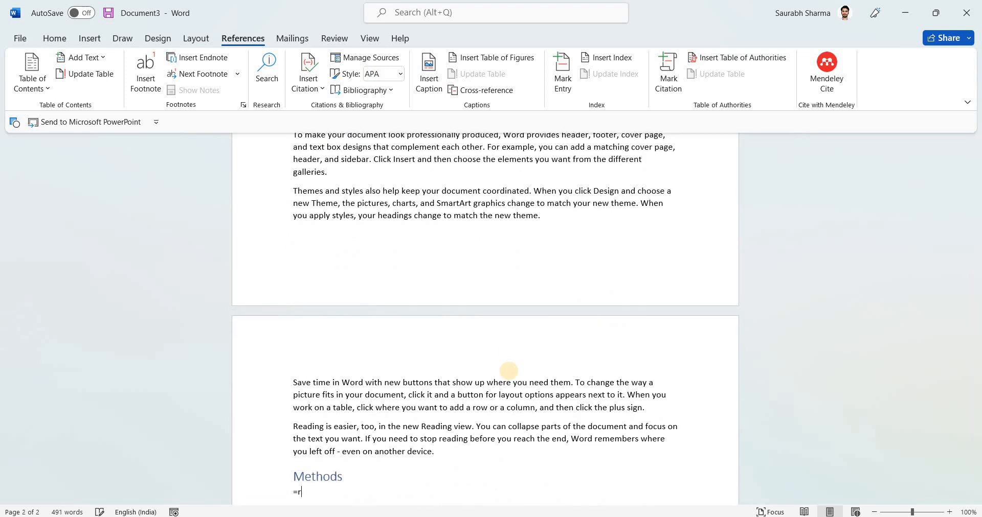
text(and())
key(Return)
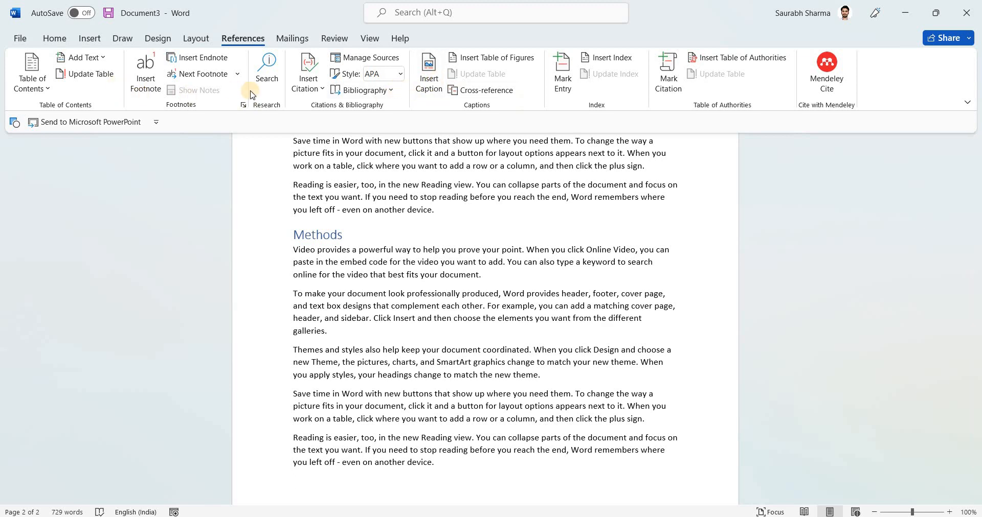
click(145, 74)
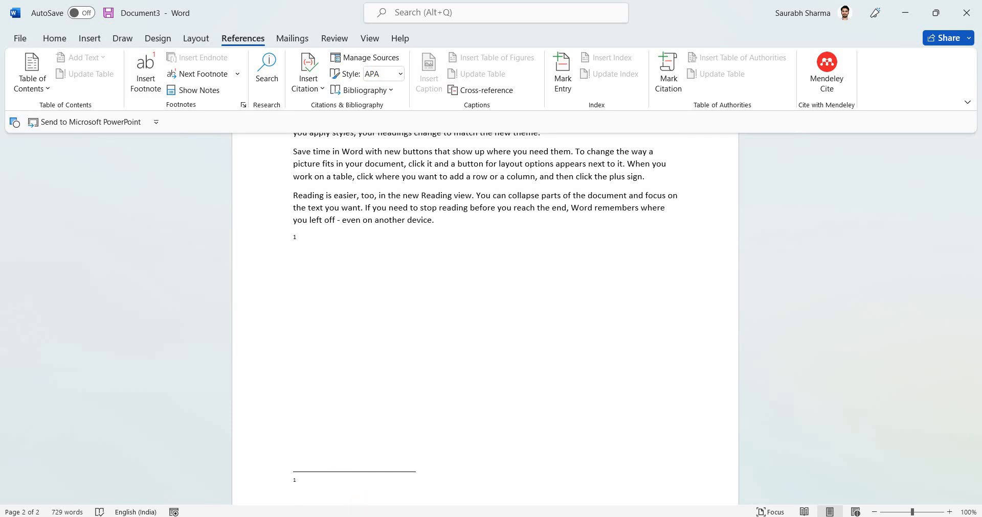
text(My document @copyrights to TCS)
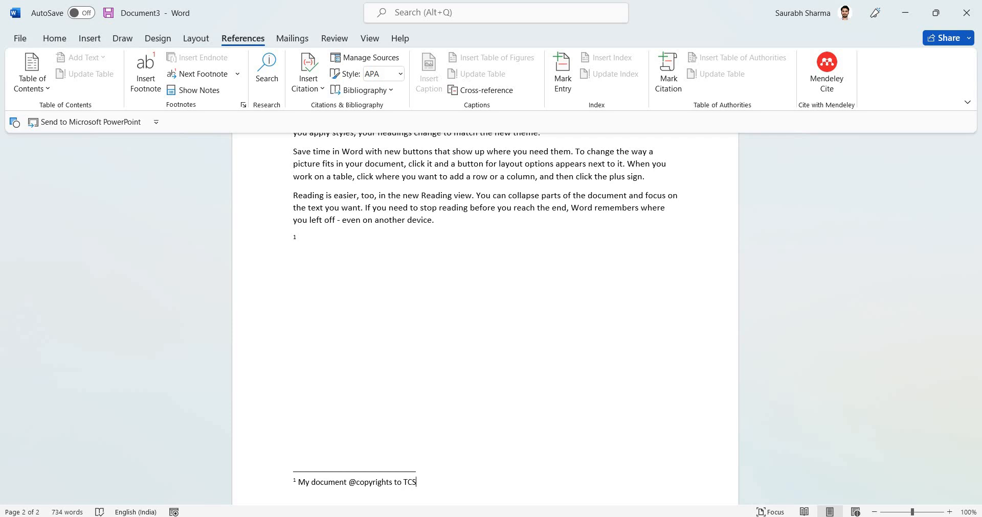
Delete the footnote's reference mark below the Methods text and undo the deletion
click(297, 239)
key(BackSpace)
key(BackSpace)
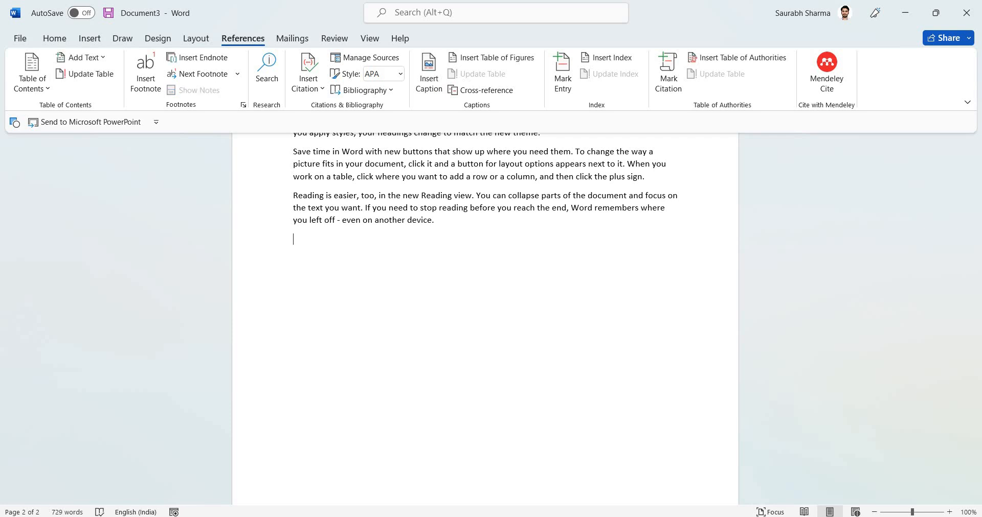
key(ctrl+z)
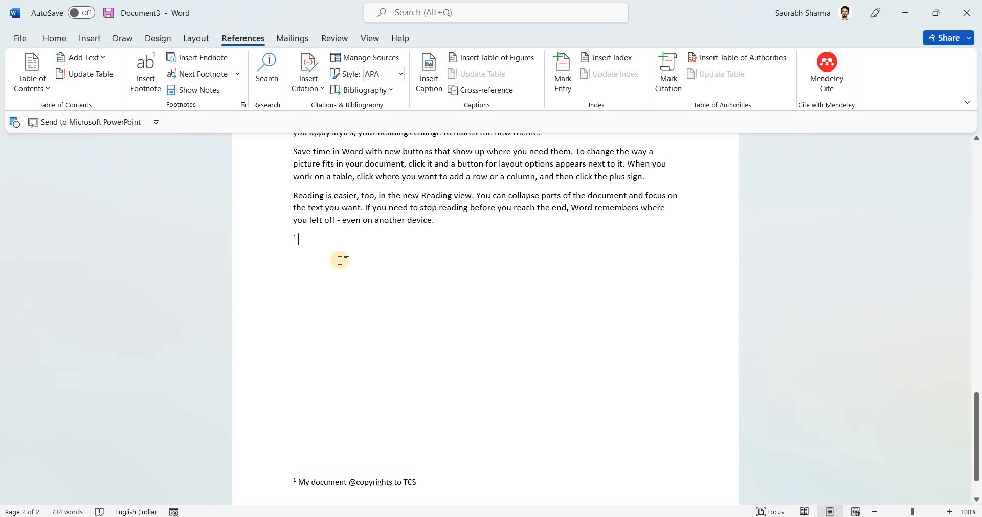
Write "My document" after the footnote reference mark and insert the built-in Bibliography on a new line below it
text(My do)
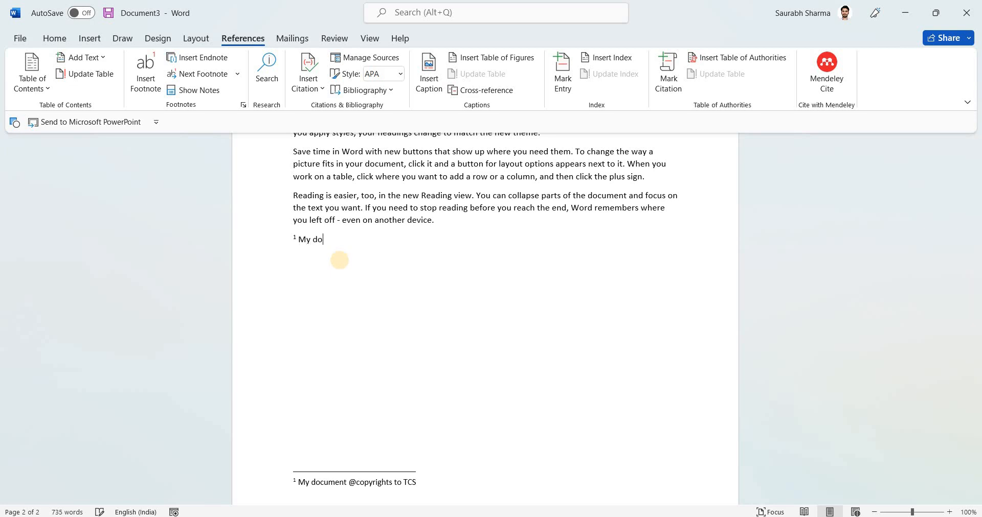
text(cument)
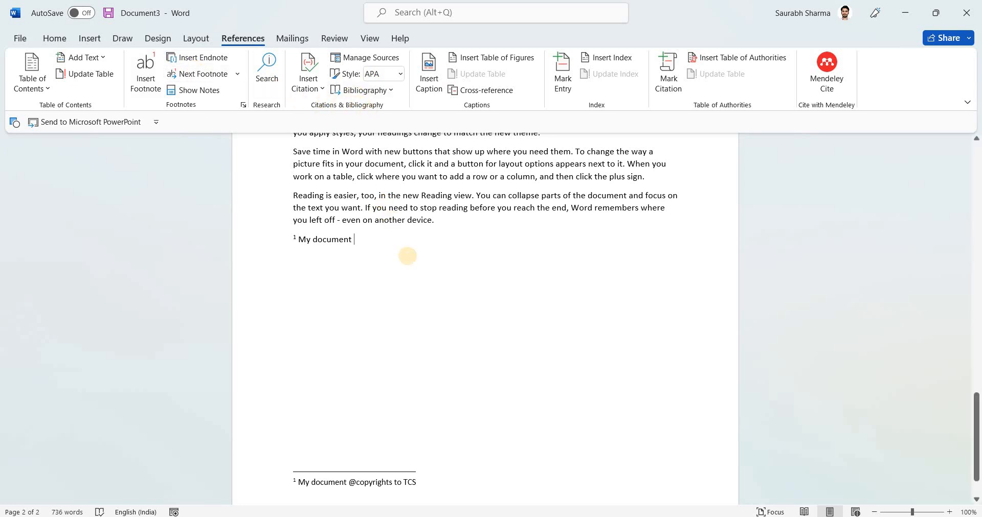
click(358, 93)
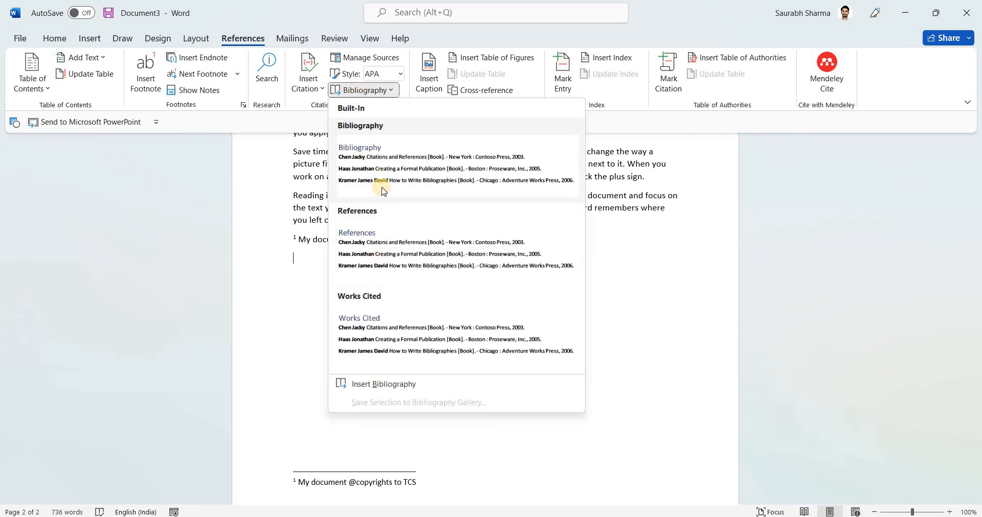
click(383, 189)
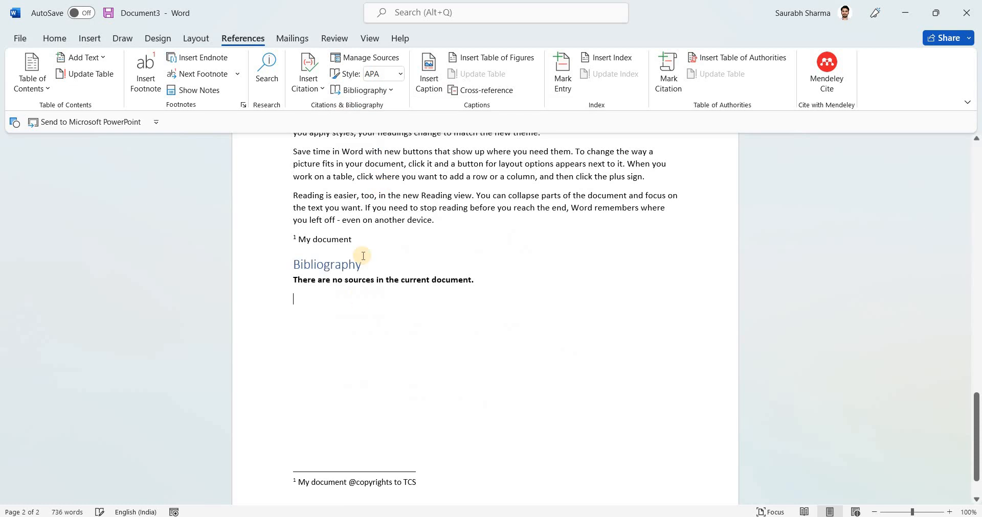
Add two blank lines after the sentence inside the bibliography block
click(340, 281)
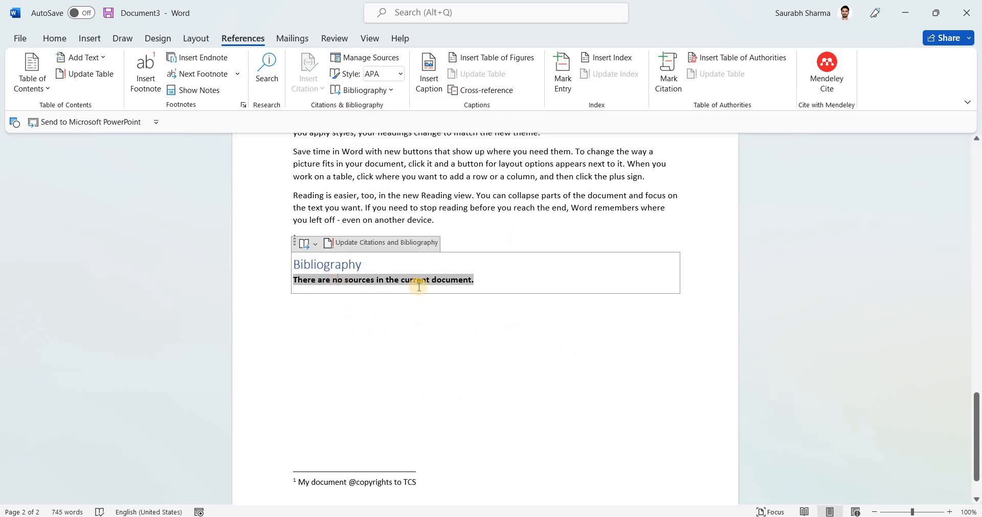
click(480, 287)
key(Return)
key(Return)
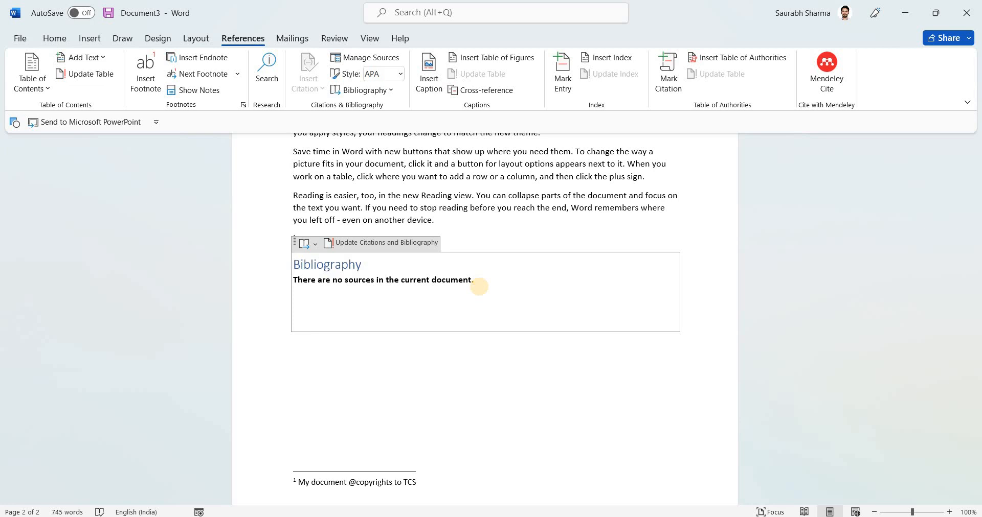
Update the entire table of contents to include the Bibliography heading
click(460, 168)
scroll(460, 168, up, 6)
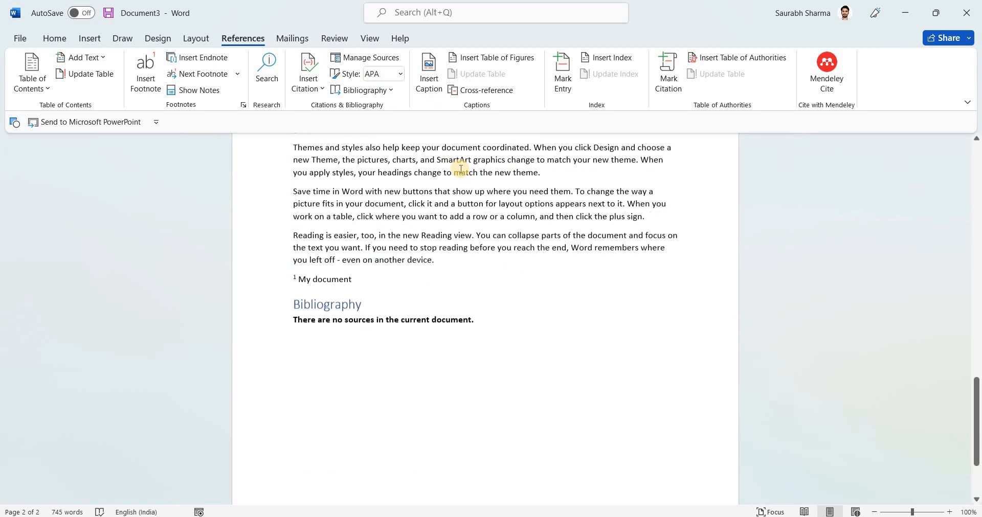
scroll(460, 169, up, 3)
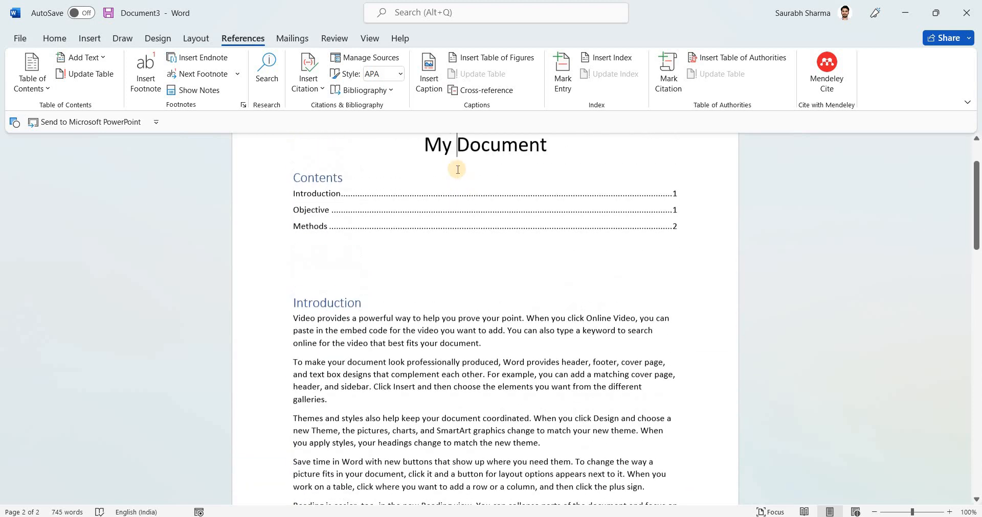
click(405, 194)
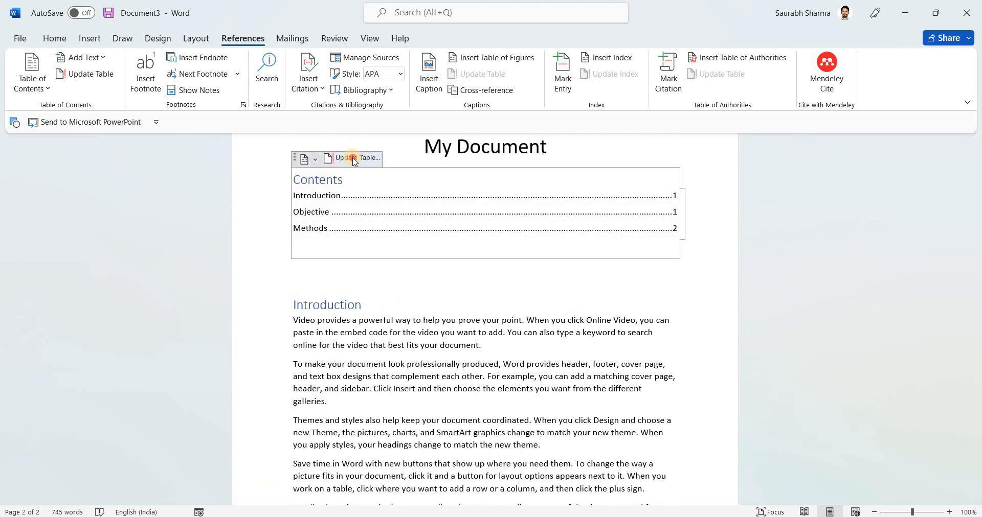
click(353, 158)
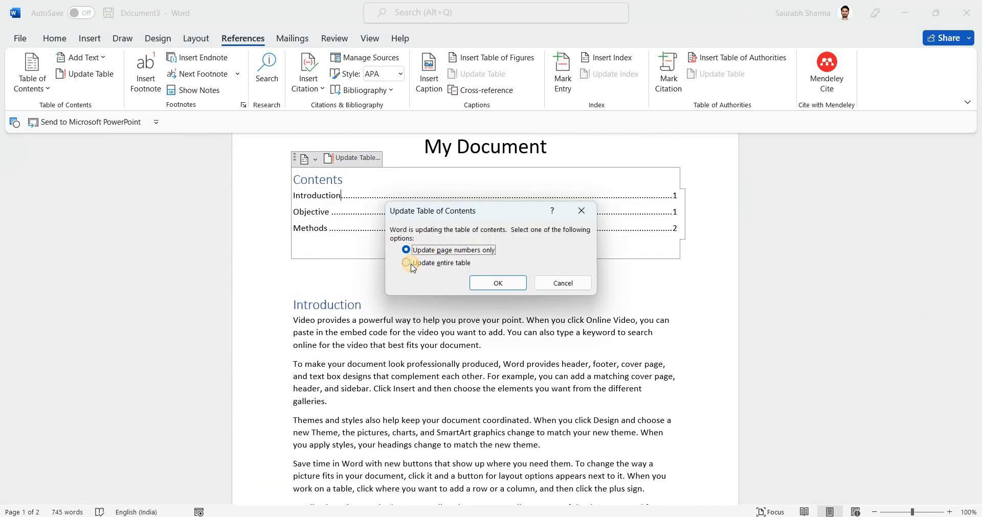
click(407, 263)
click(505, 280)
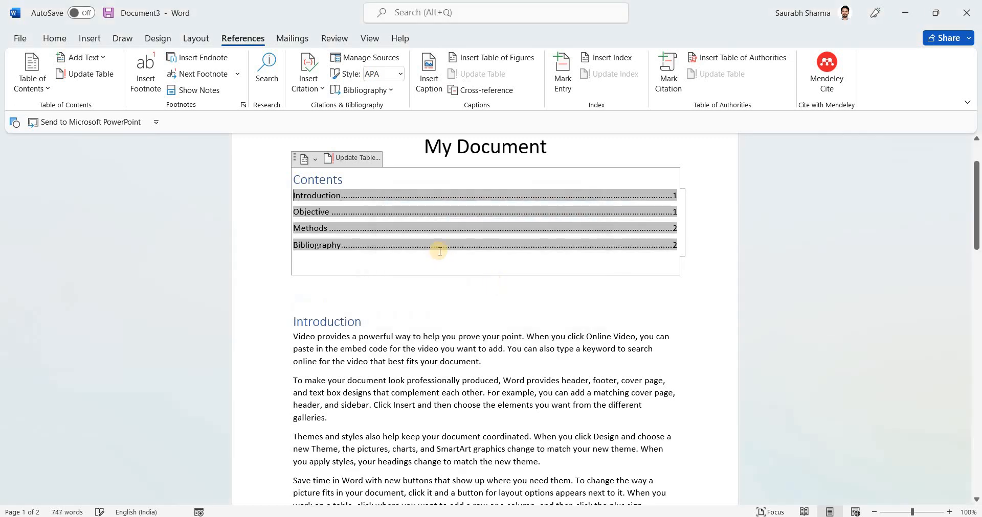
click(438, 264)
click(481, 318)
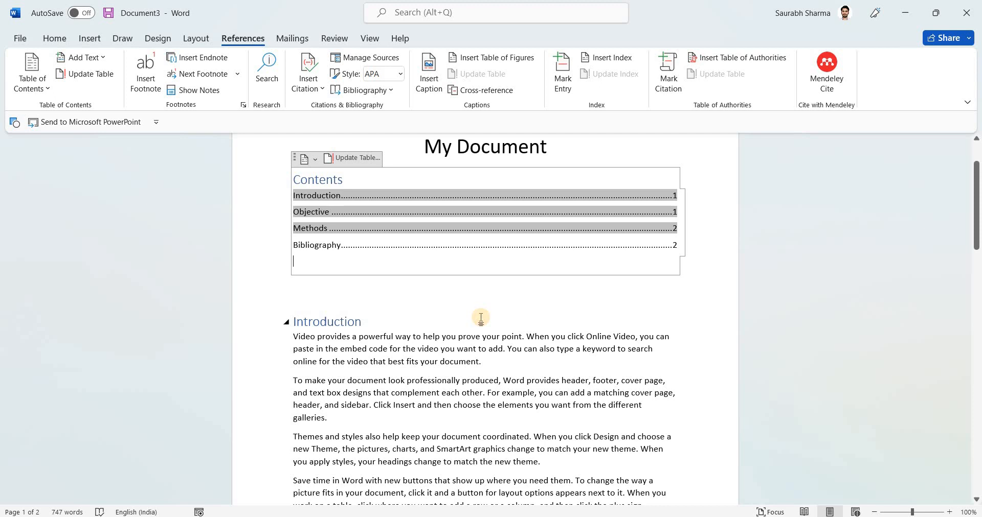